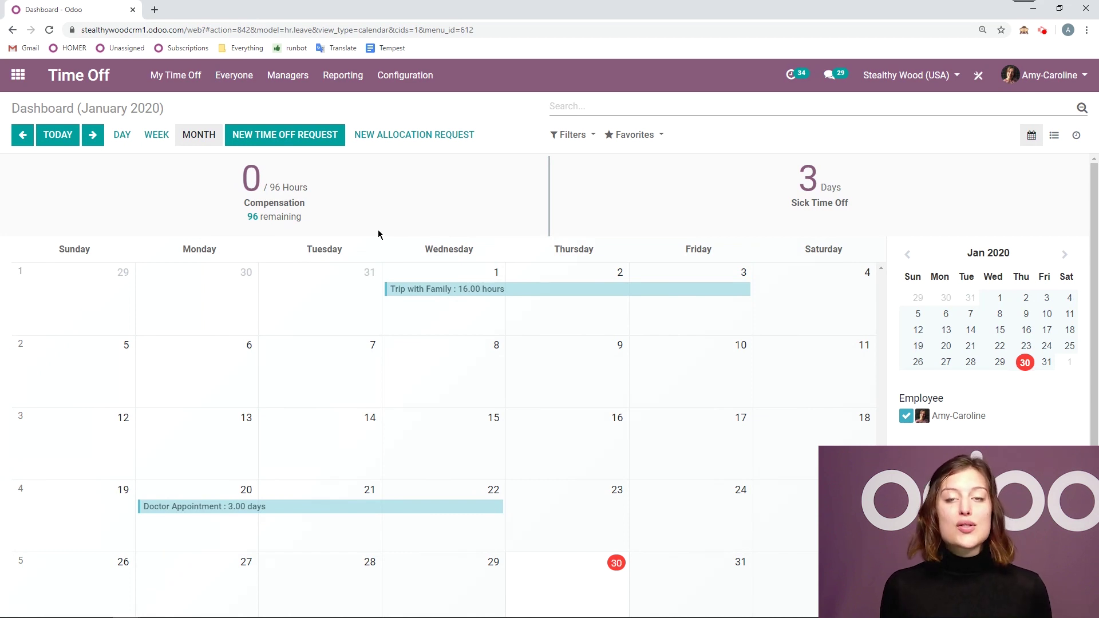
# Step: Open the Annual Time Off 2020 time off type for editing
pyautogui.click(405, 75)
pyautogui.click(400, 116)
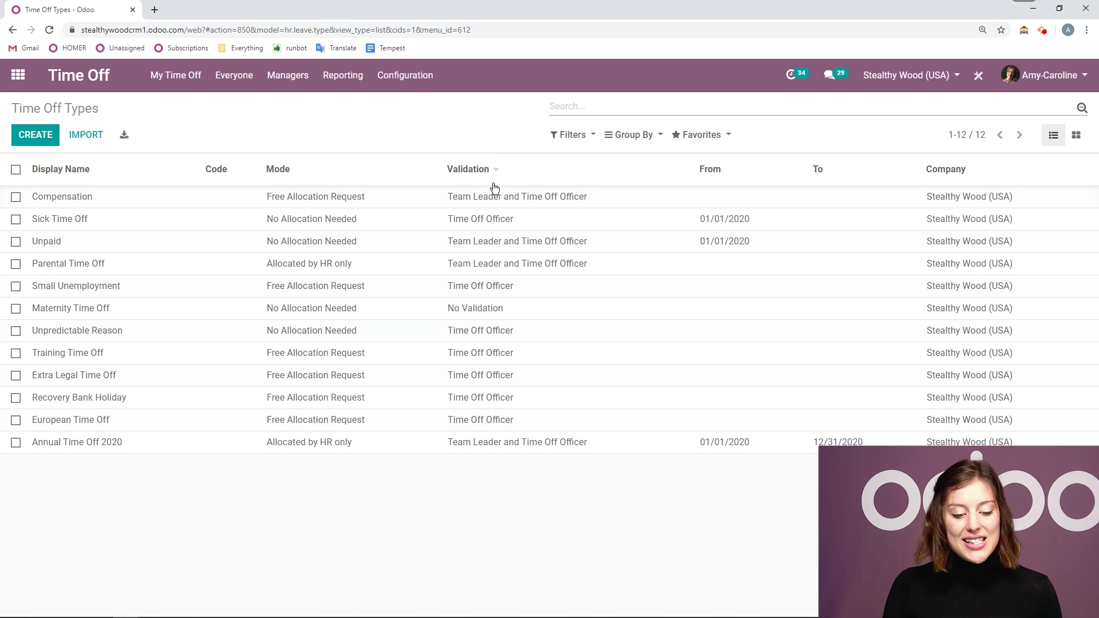
pyautogui.click(159, 451)
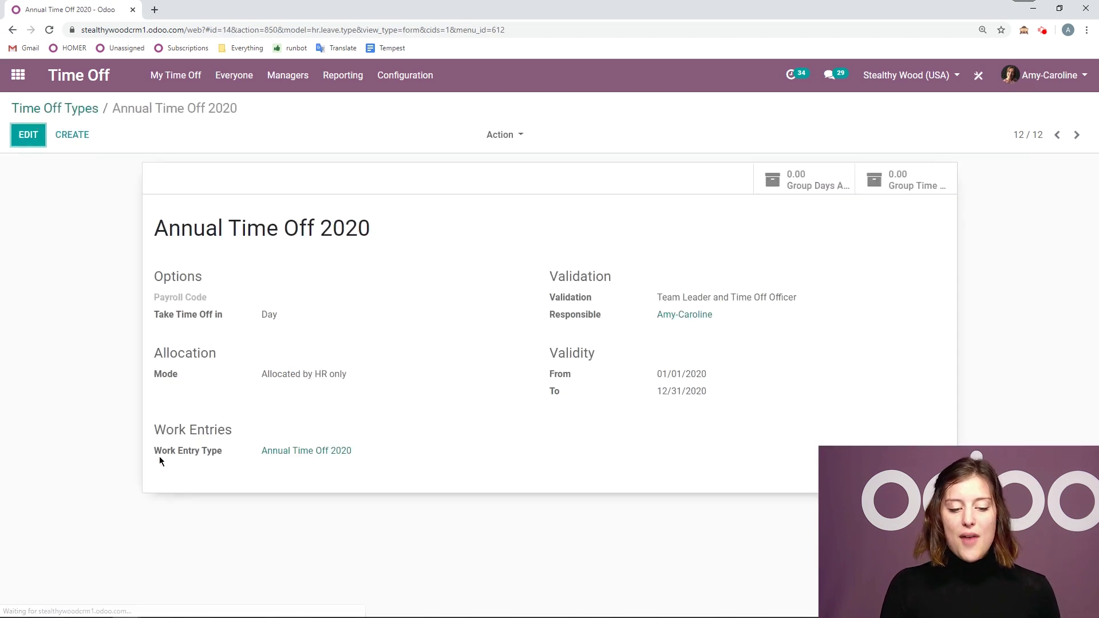
pyautogui.click(28, 136)
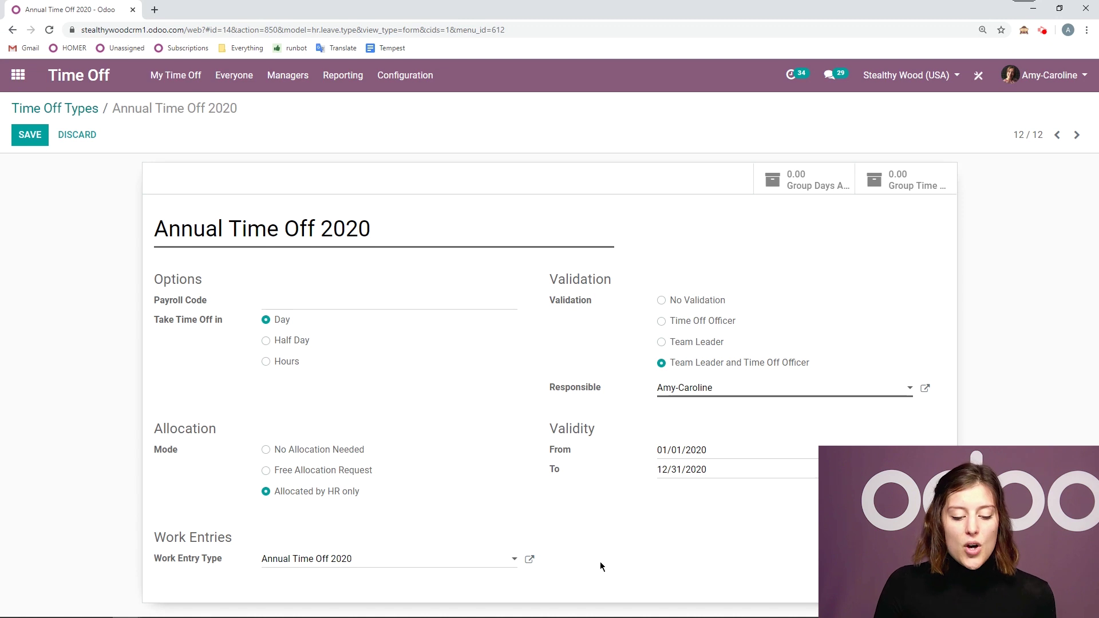
# Step: Review the work entry type linked to Annual Time Off 2020, then save it and the time off type
pyautogui.click(529, 560)
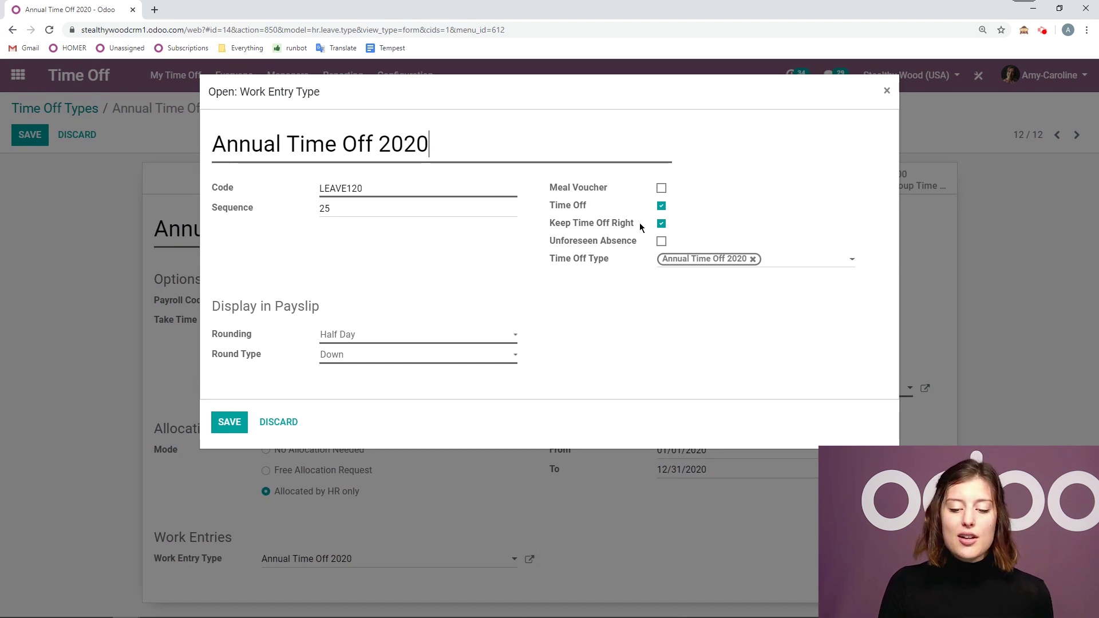
pyautogui.click(217, 416)
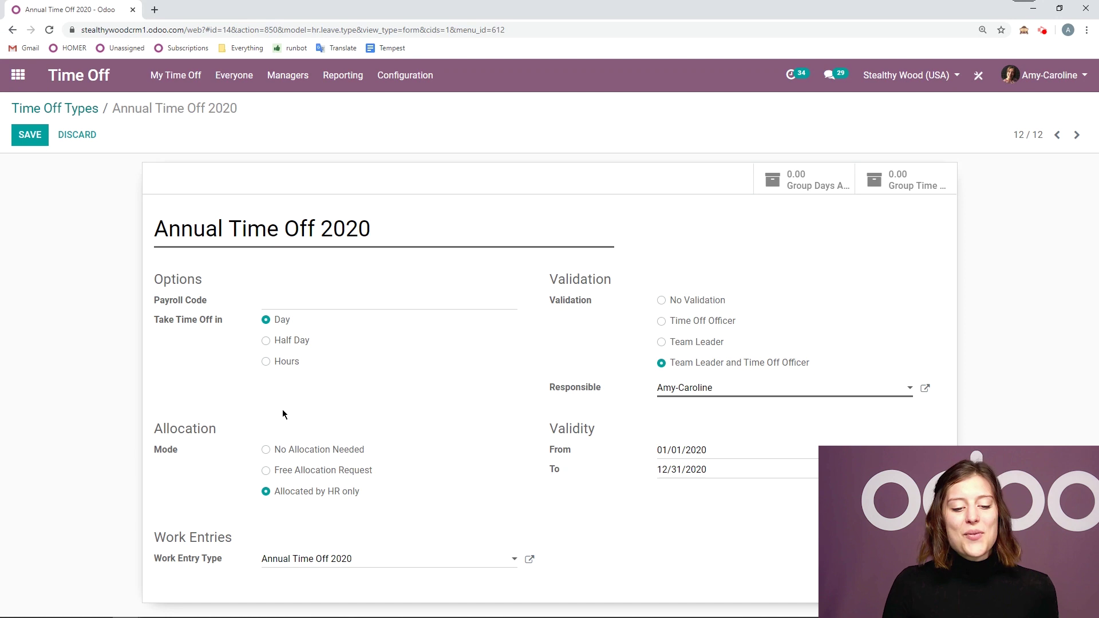
pyautogui.click(31, 138)
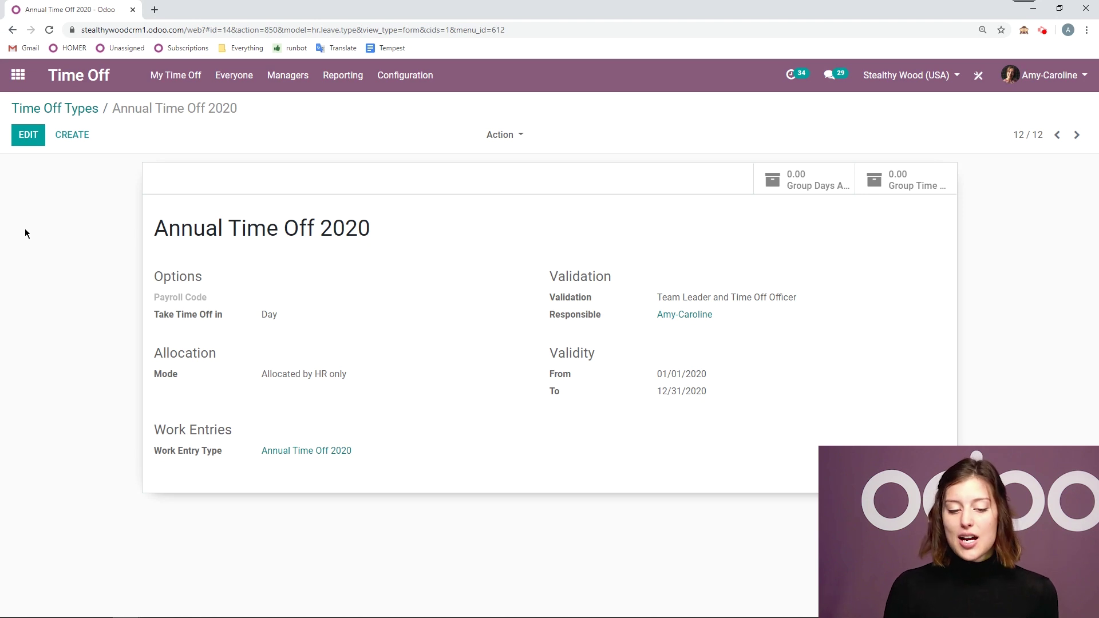
# Step: Start a new time off allocation from the managers' allocation list
pyautogui.click(300, 80)
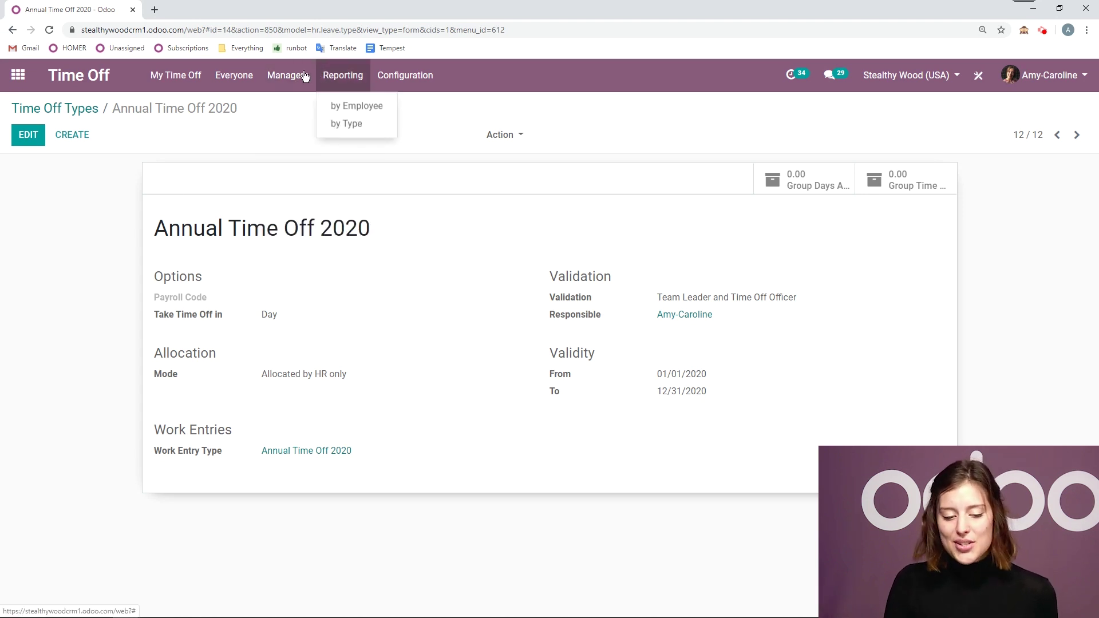
pyautogui.click(290, 141)
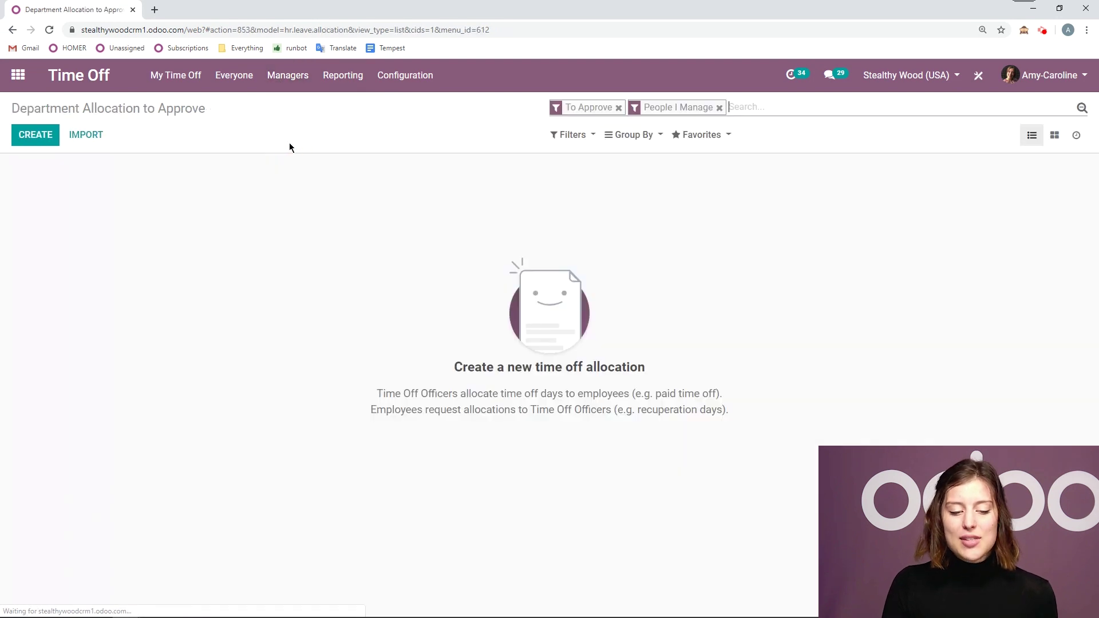
pyautogui.click(27, 137)
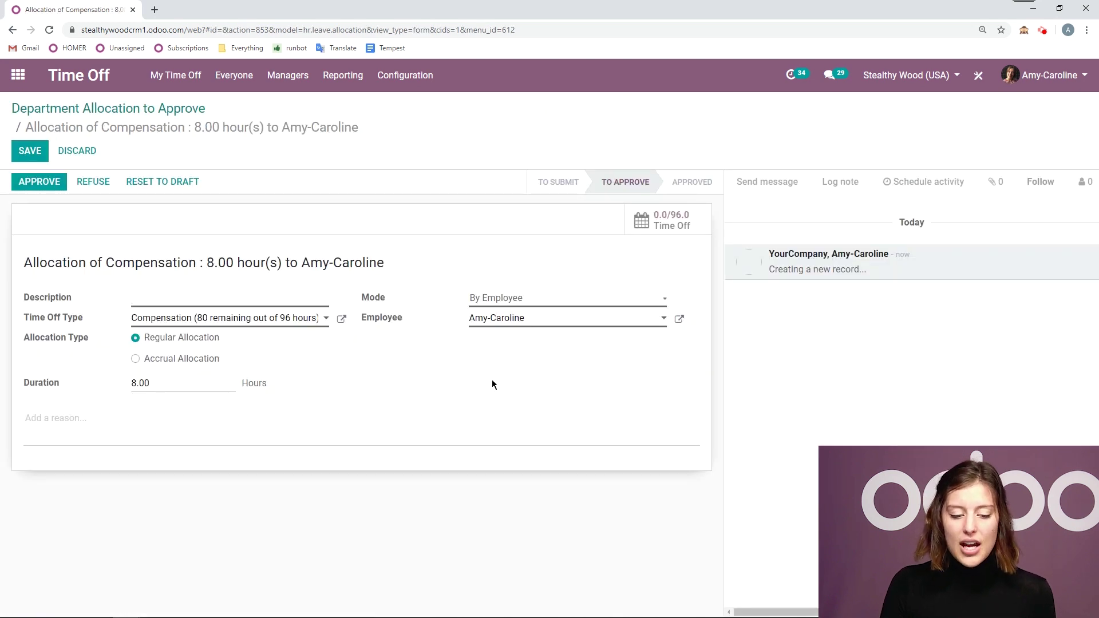
# Step: Try the By Company and By Department allocation modes, then return the mode to By Employee
pyautogui.click(522, 299)
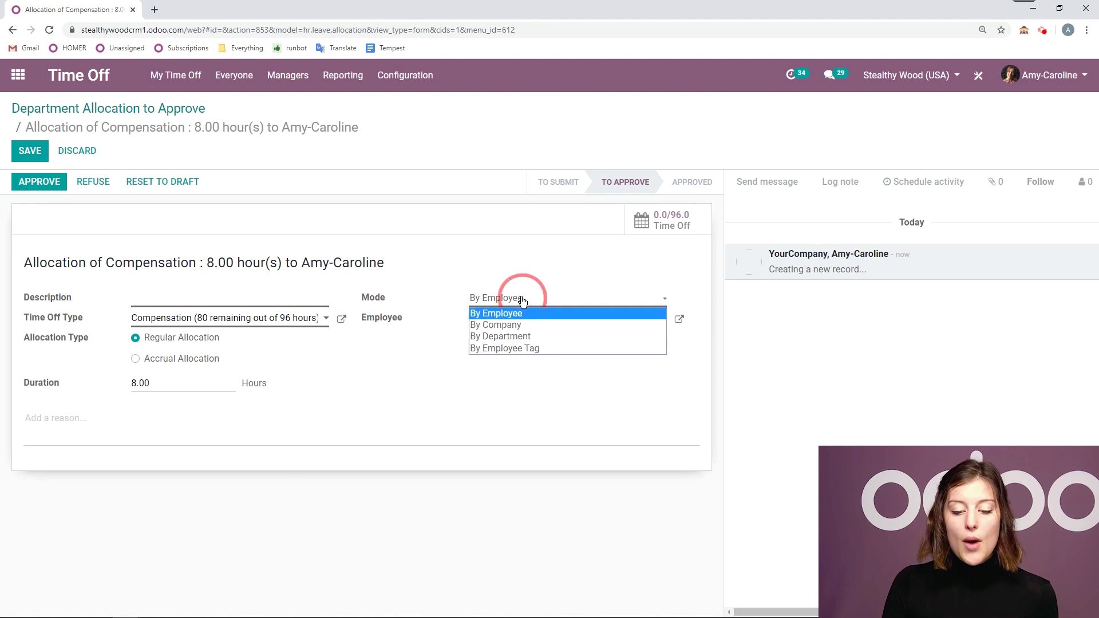
pyautogui.click(499, 276)
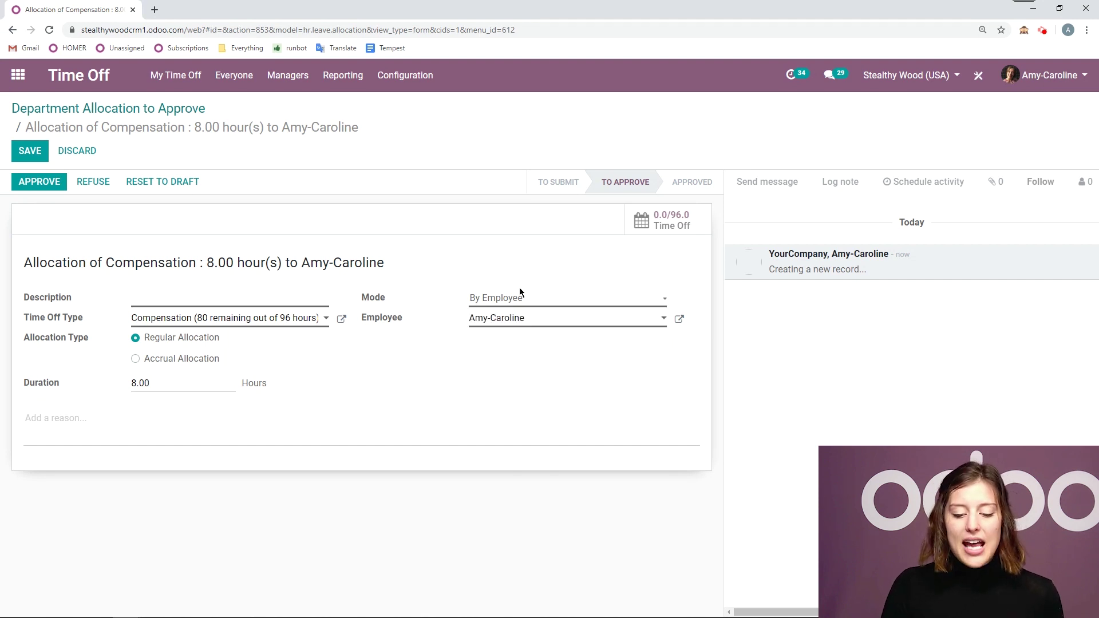
pyautogui.click(515, 299)
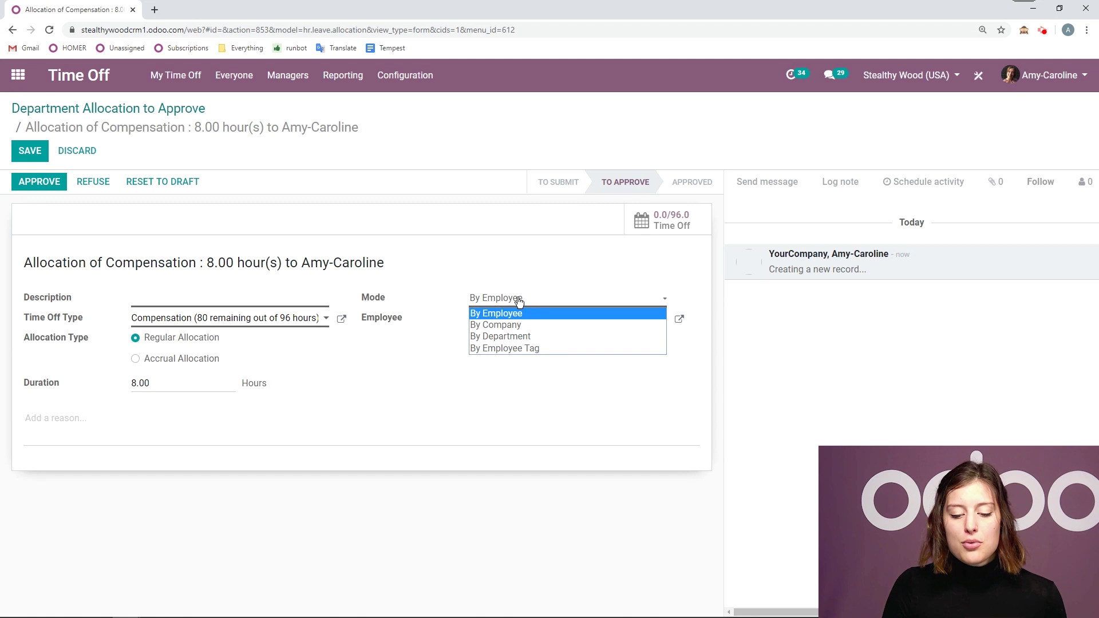
pyautogui.click(527, 325)
pyautogui.click(529, 289)
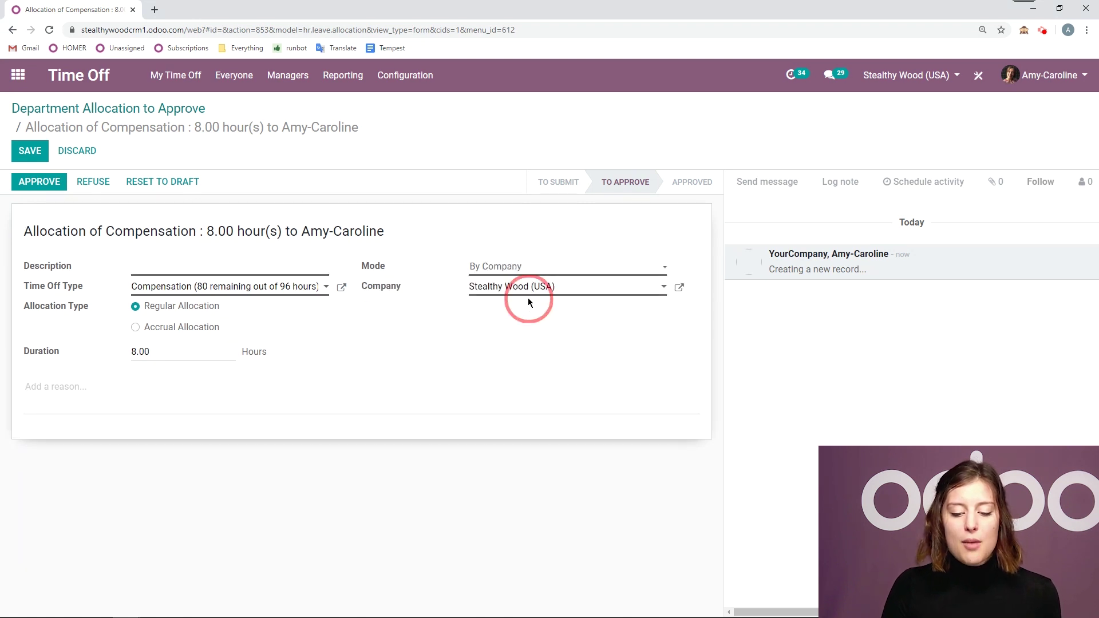
pyautogui.click(505, 266)
pyautogui.click(510, 309)
pyautogui.click(497, 295)
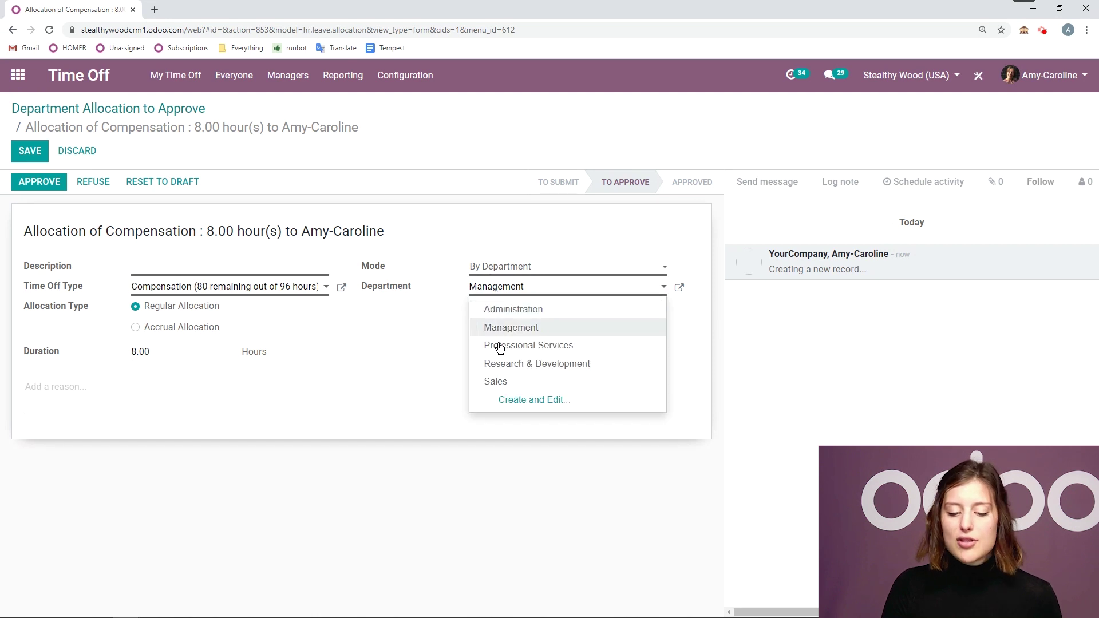
pyautogui.click(445, 260)
pyautogui.click(498, 267)
pyautogui.click(509, 281)
# Step: Set the allocation's time off type to Annual Time Off 2020 and its description to "Annual Time Off"
pyautogui.click(248, 293)
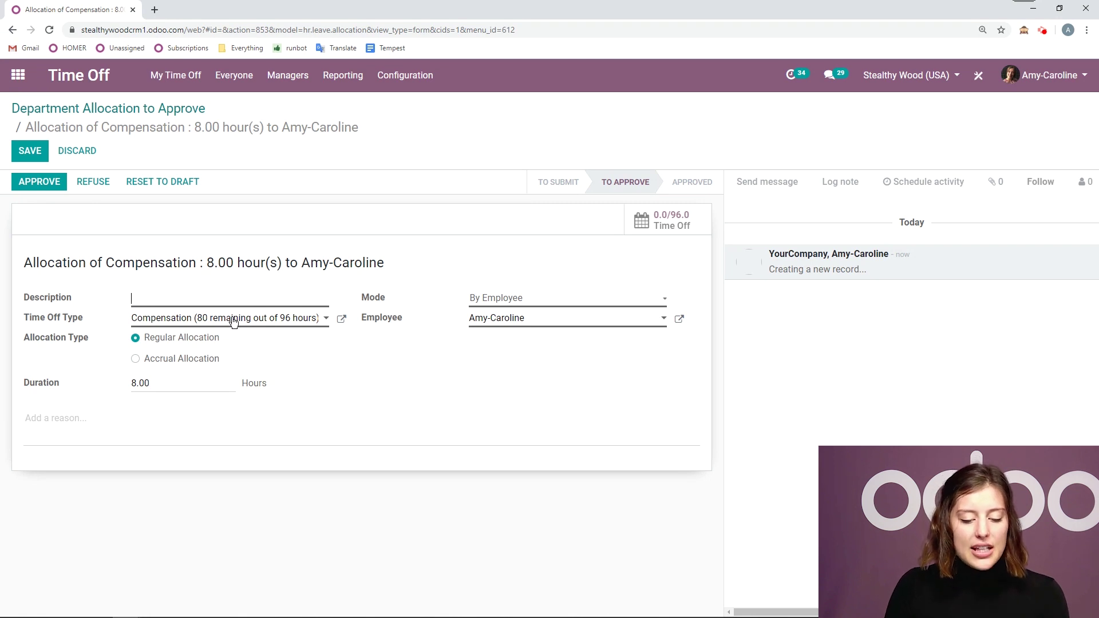
pyautogui.click(235, 318)
pyautogui.write('annu')
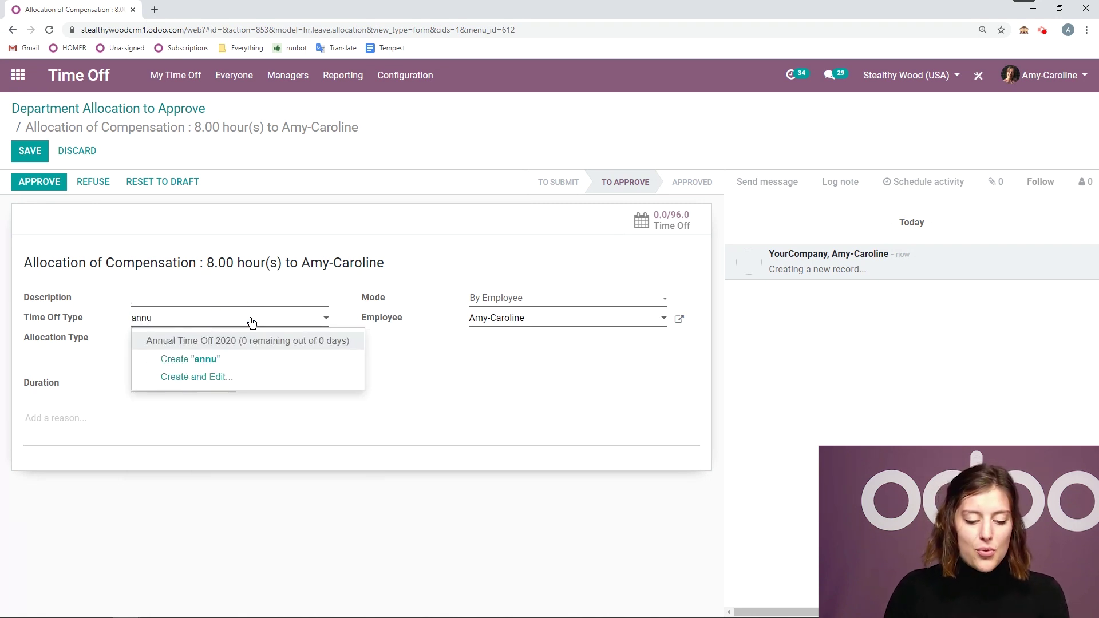
pyautogui.click(183, 341)
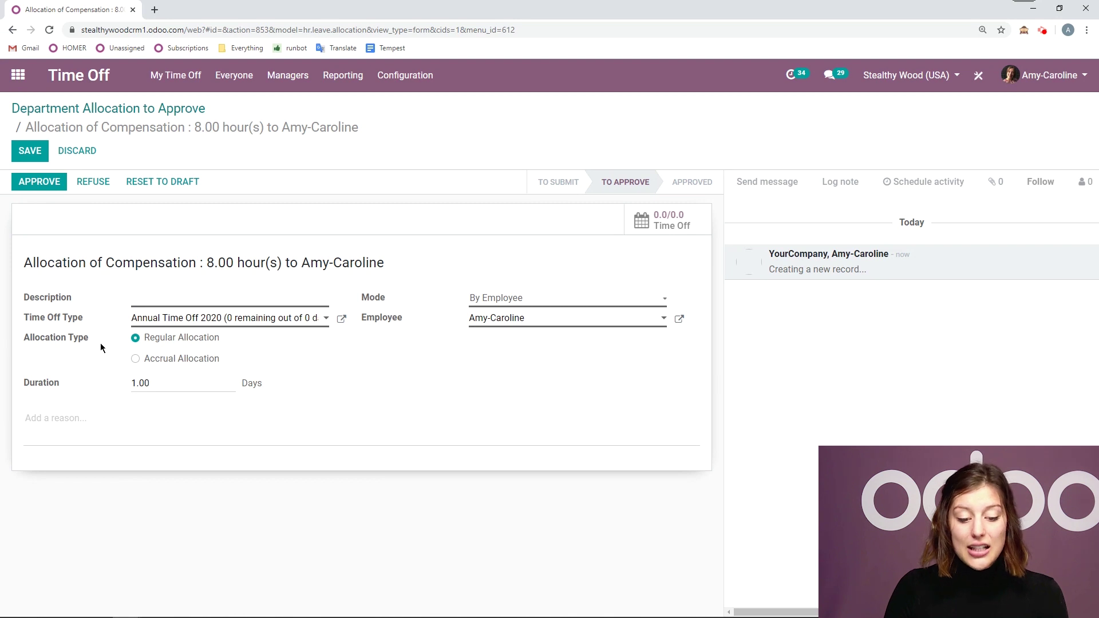
pyautogui.click(232, 296)
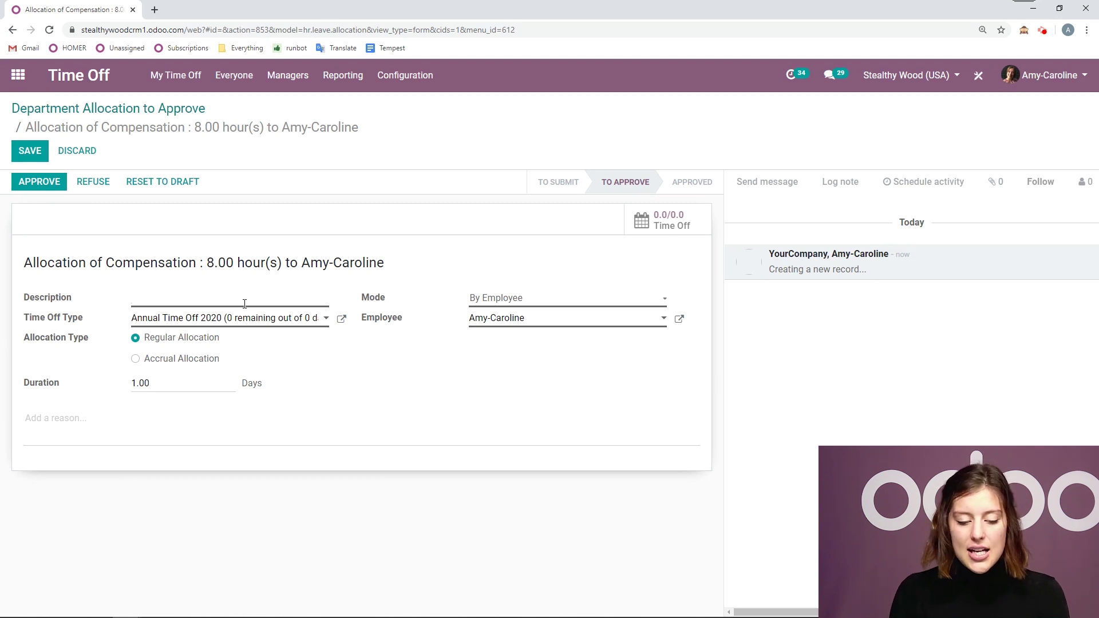
pyautogui.write('Ann')
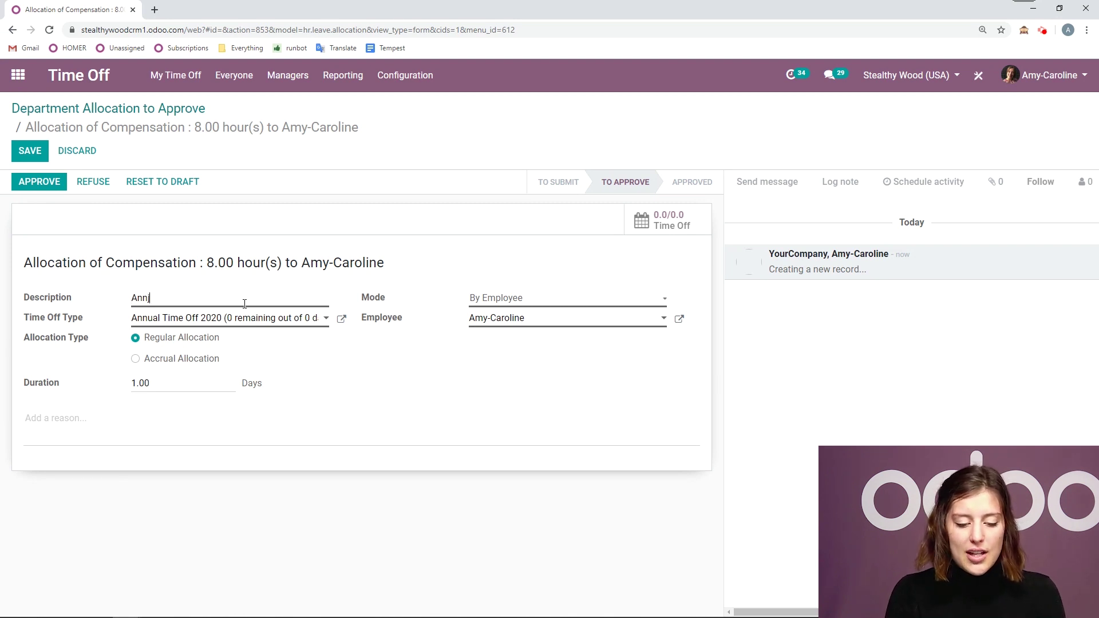
pyautogui.write('ual Time ')
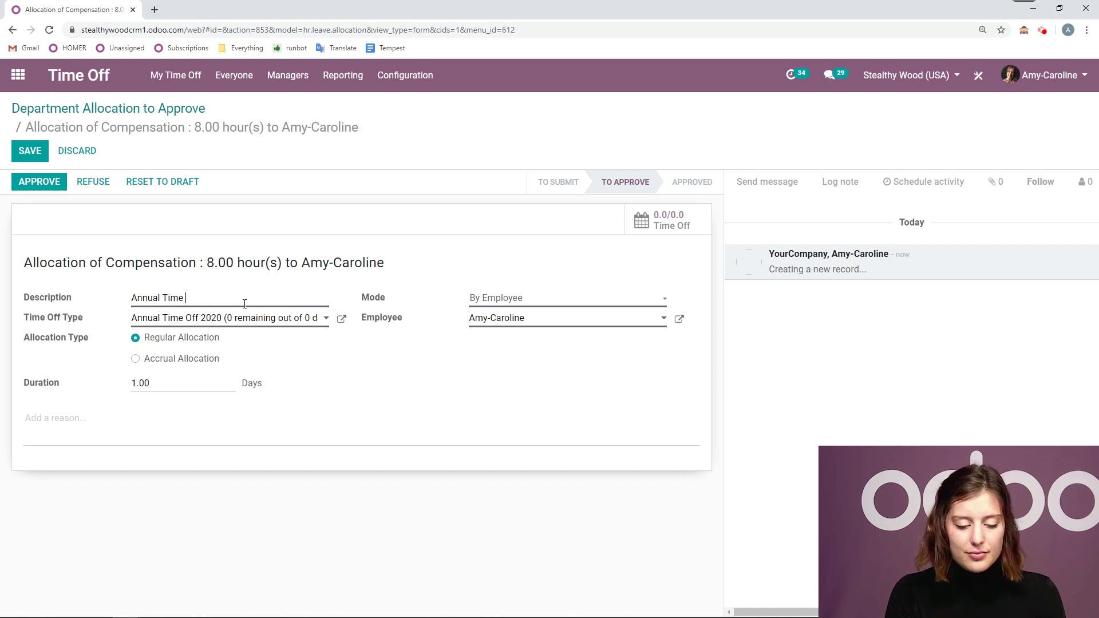
pyautogui.write('Off')
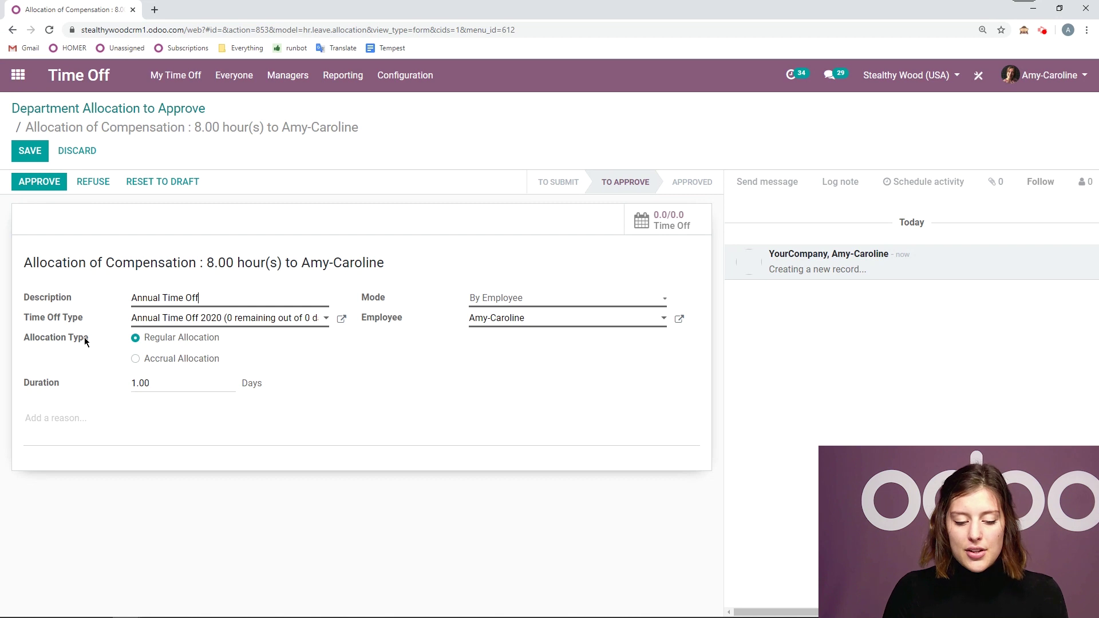
# Step: Set the allocation's duration to 20 days and save the record
pyautogui.click(122, 387)
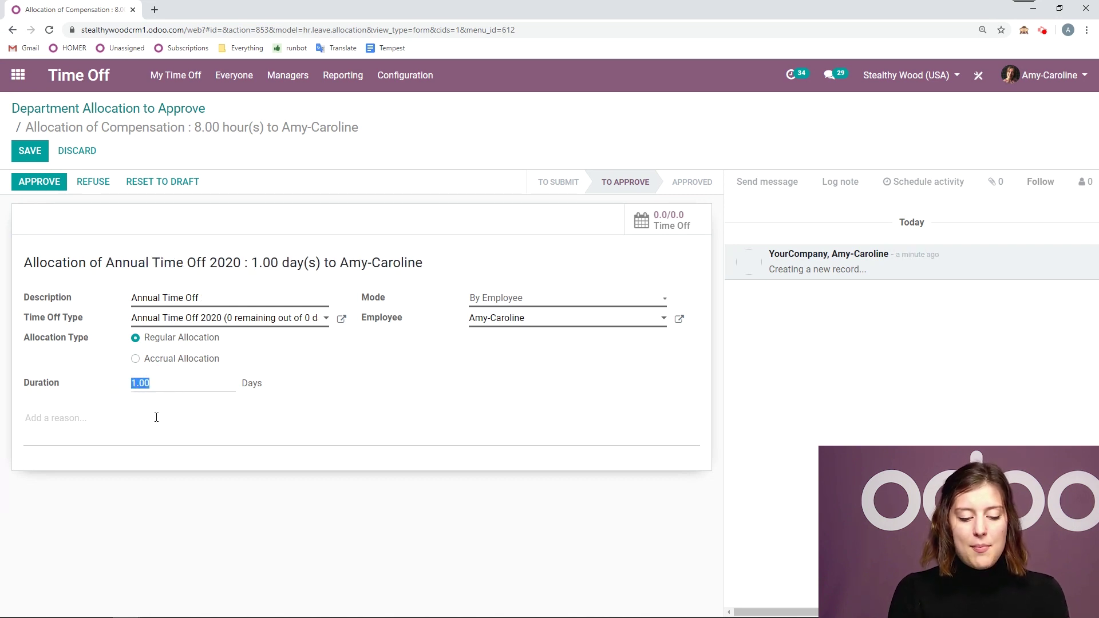
pyautogui.write('20')
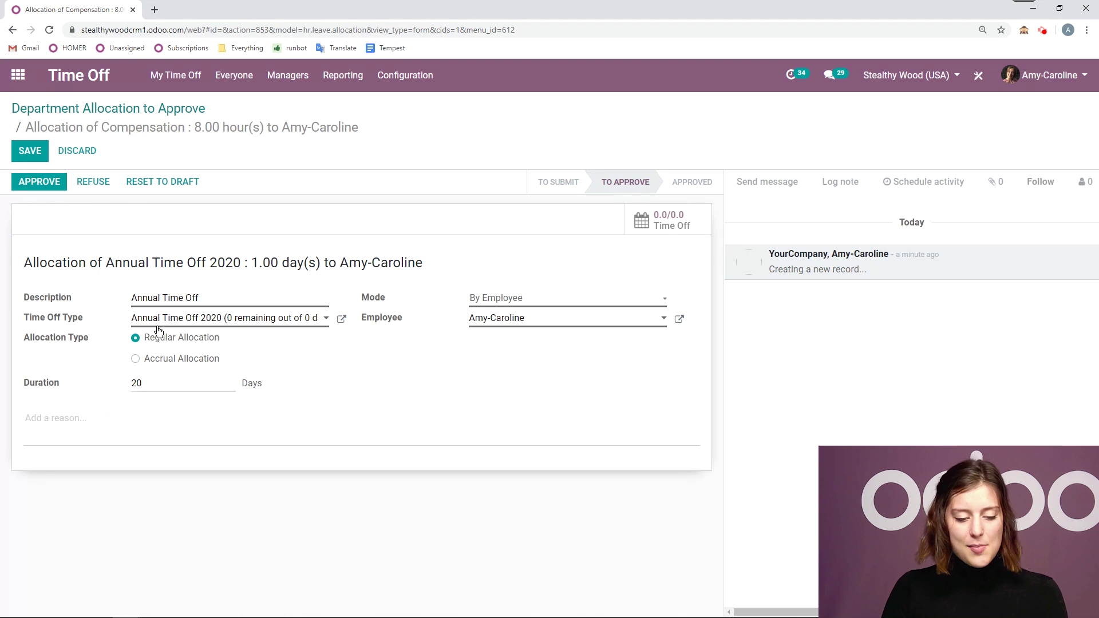
pyautogui.click(30, 150)
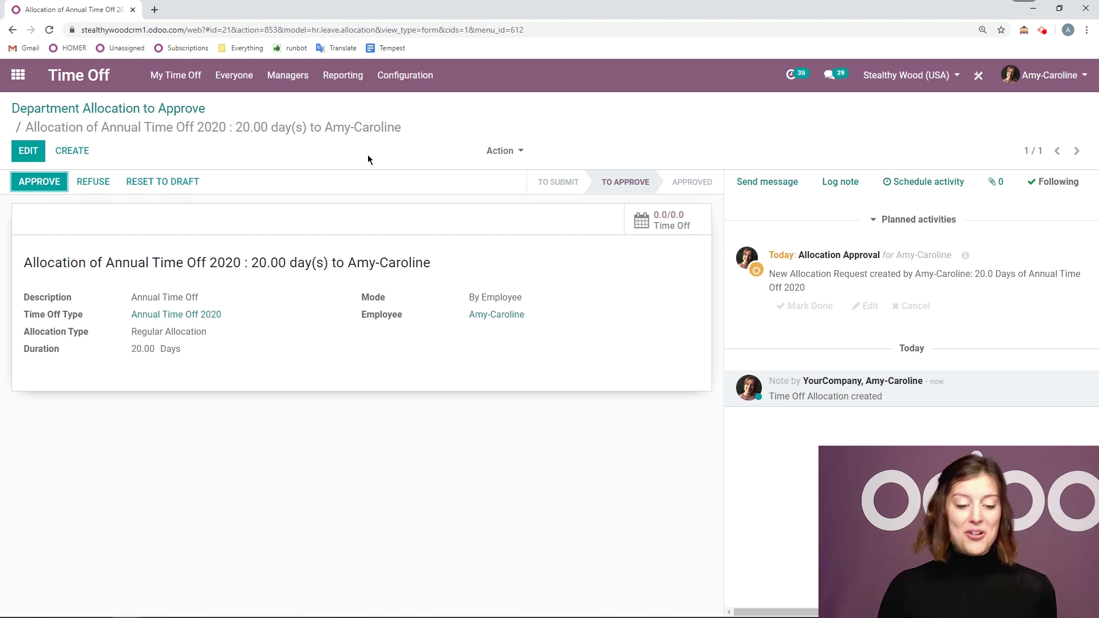
# Step: Approve the annual time off allocation and validate its second approval
pyautogui.click(43, 186)
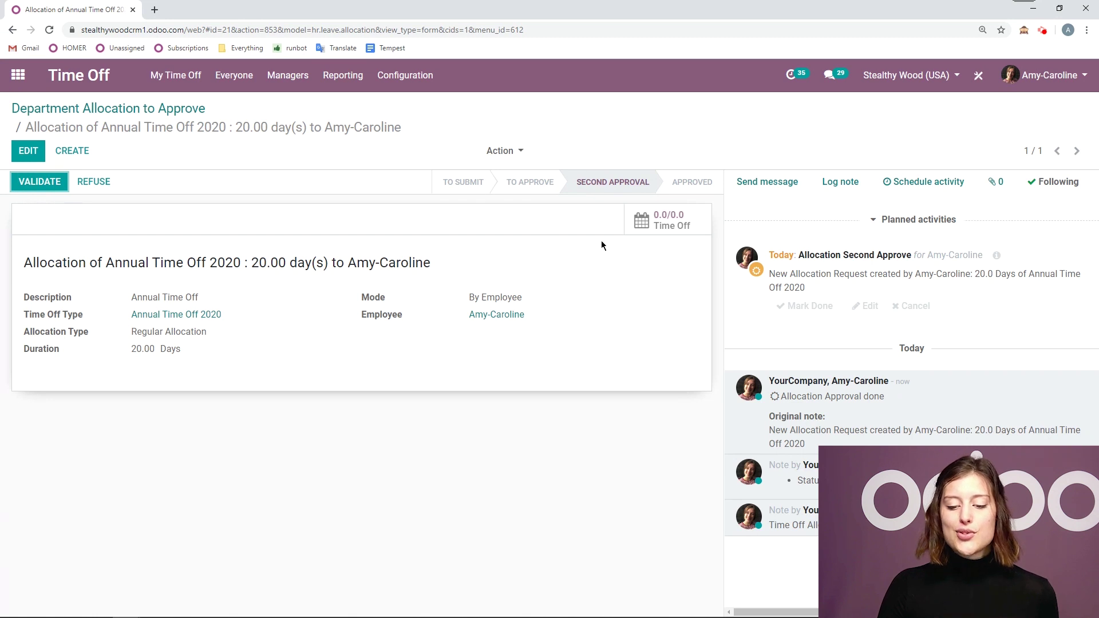
pyautogui.click(824, 305)
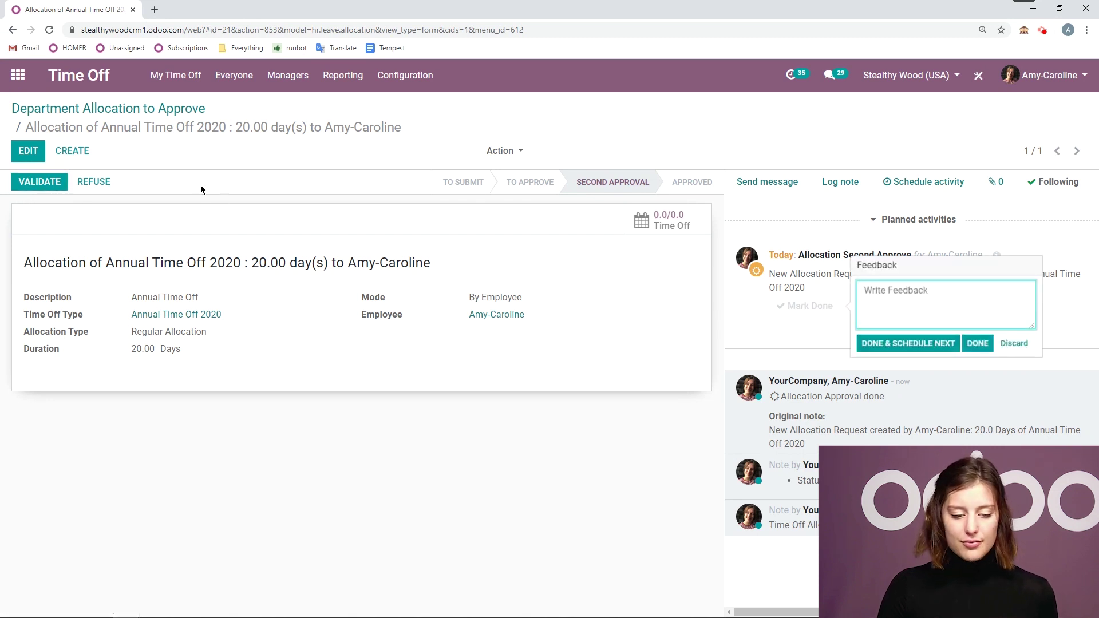
pyautogui.click(33, 183)
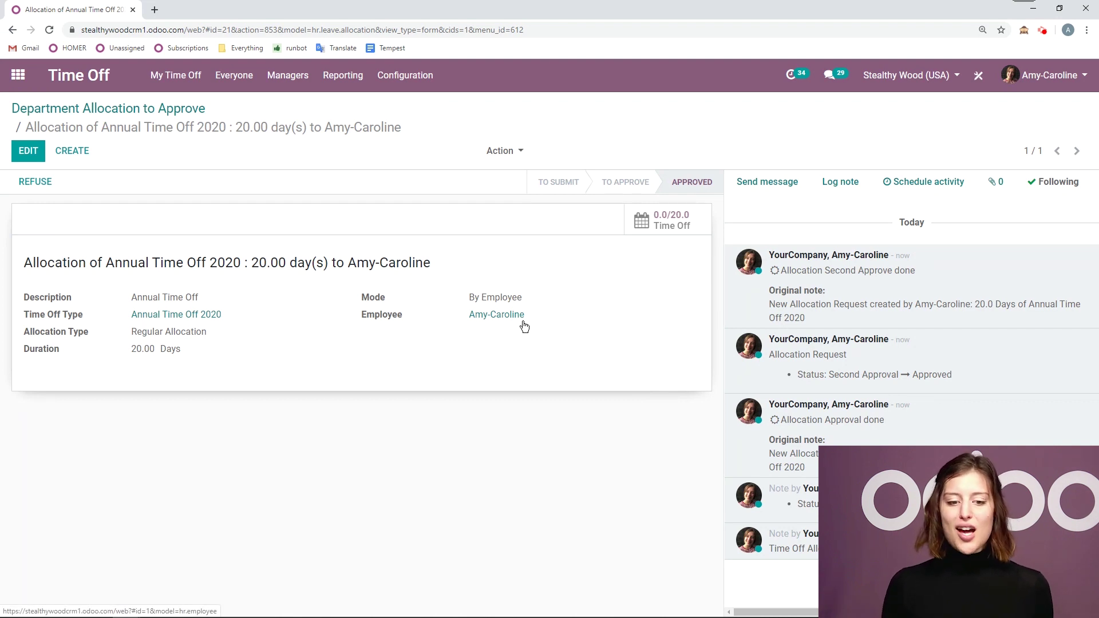
# Step: Open the personal time off dashboard and examine the balances for Annual Time Off 2020, Compensation and Sick Time Off
pyautogui.click(190, 76)
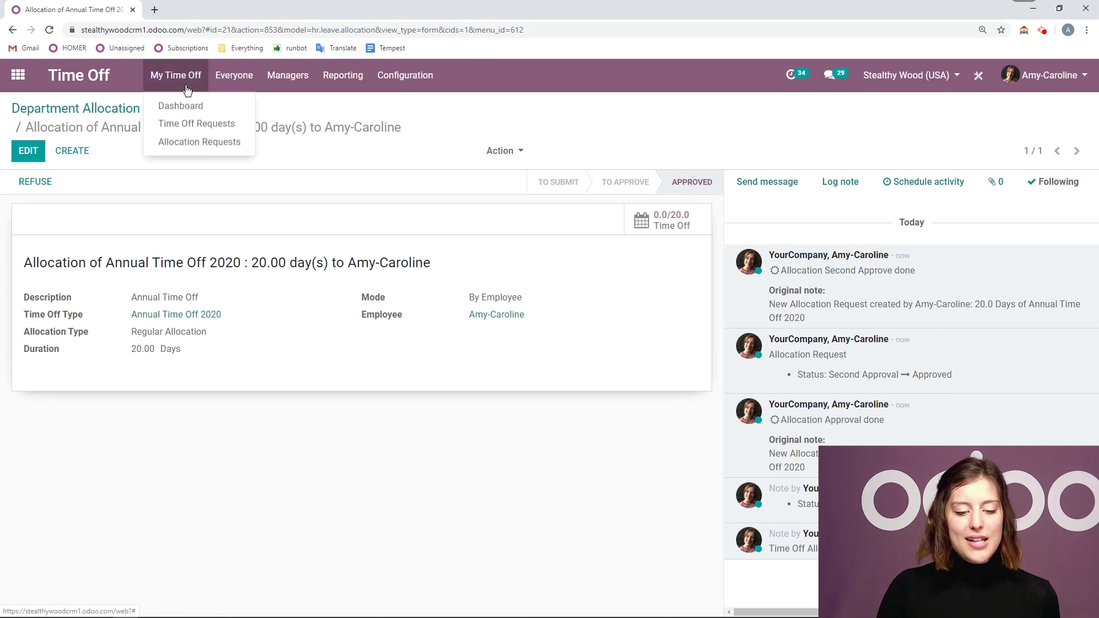
pyautogui.click(188, 102)
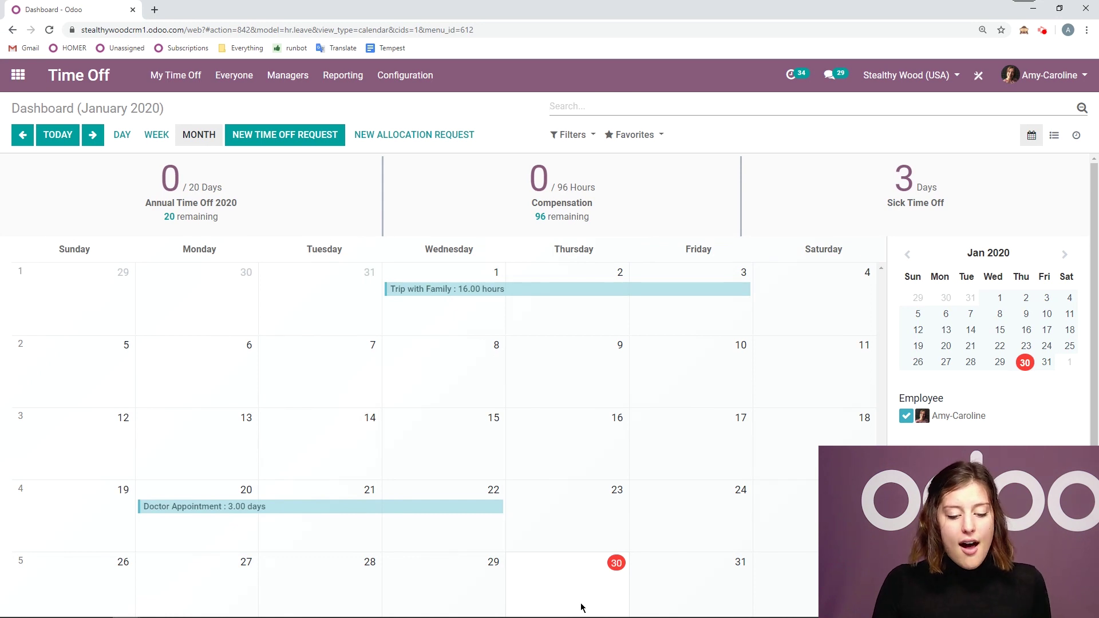
pyautogui.scroll(-3, 572, 457)
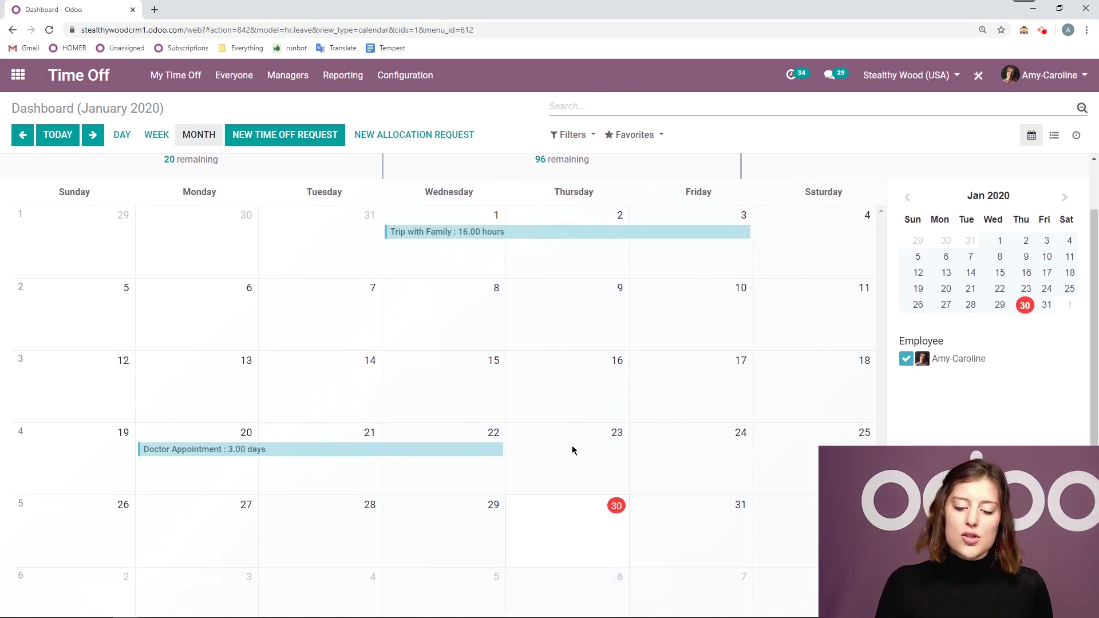
pyautogui.scroll(3, 715, 475)
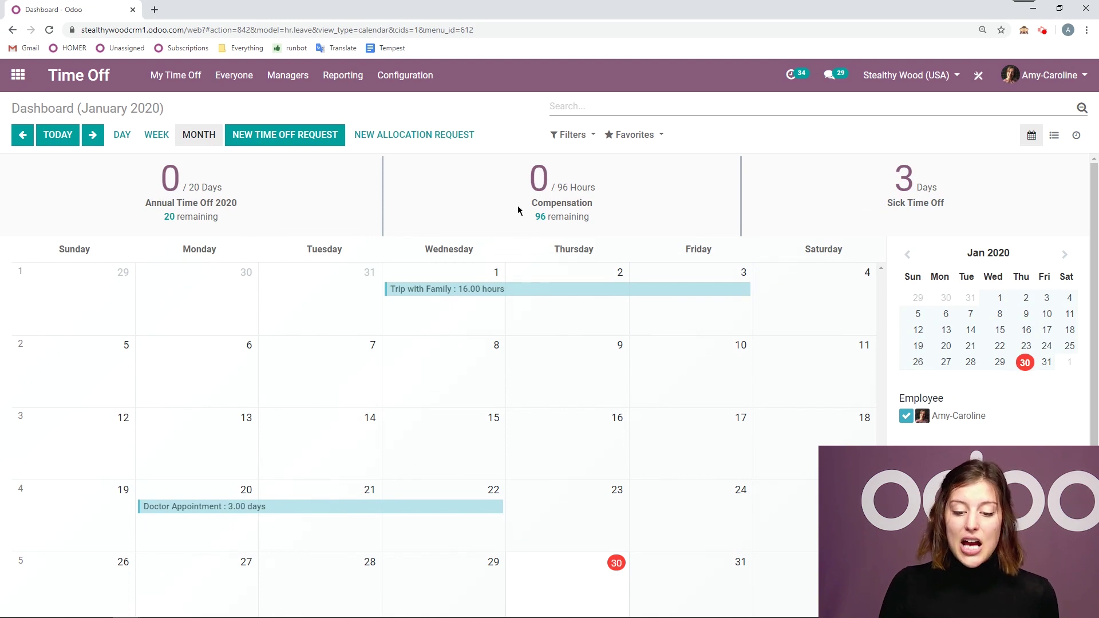
pyautogui.moveTo(598, 220); pyautogui.dragTo(534, 216)
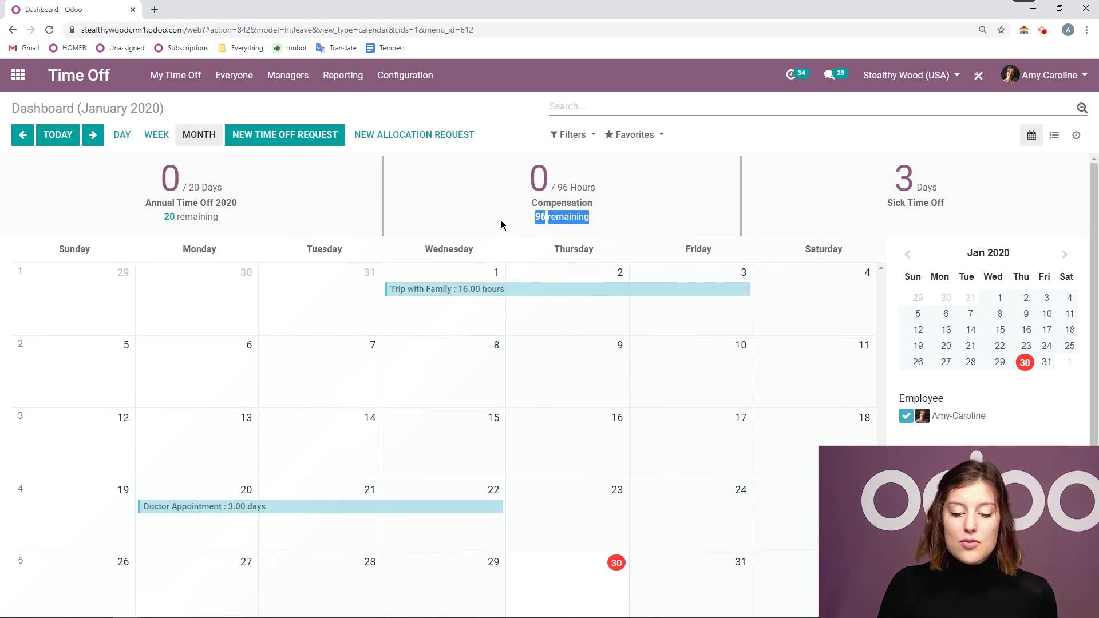
pyautogui.moveTo(218, 221); pyautogui.dragTo(148, 221)
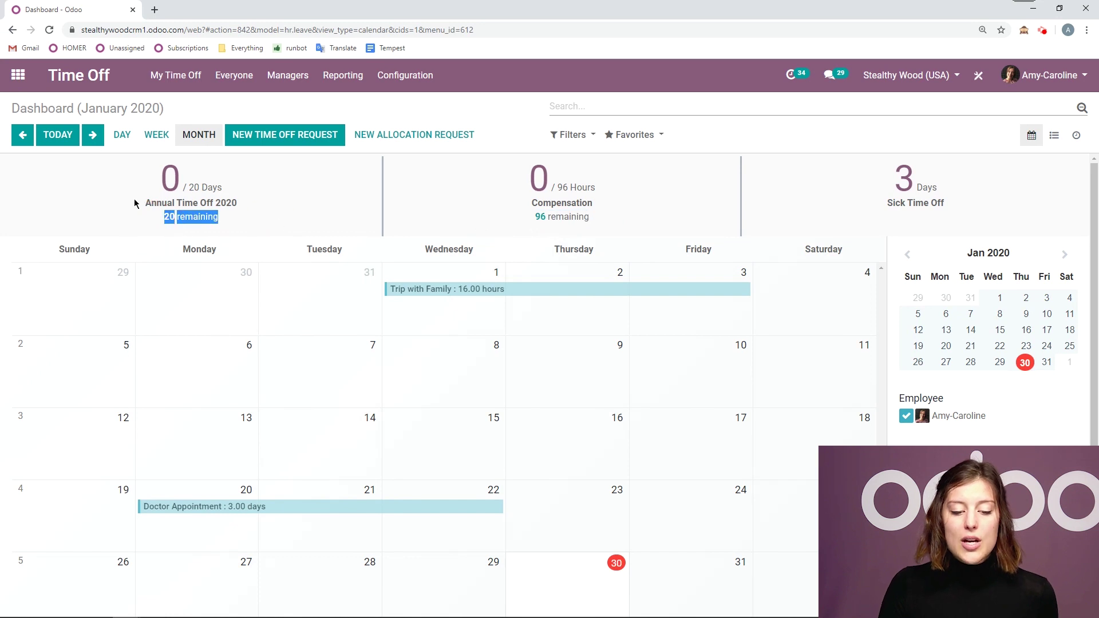
pyautogui.click(246, 202)
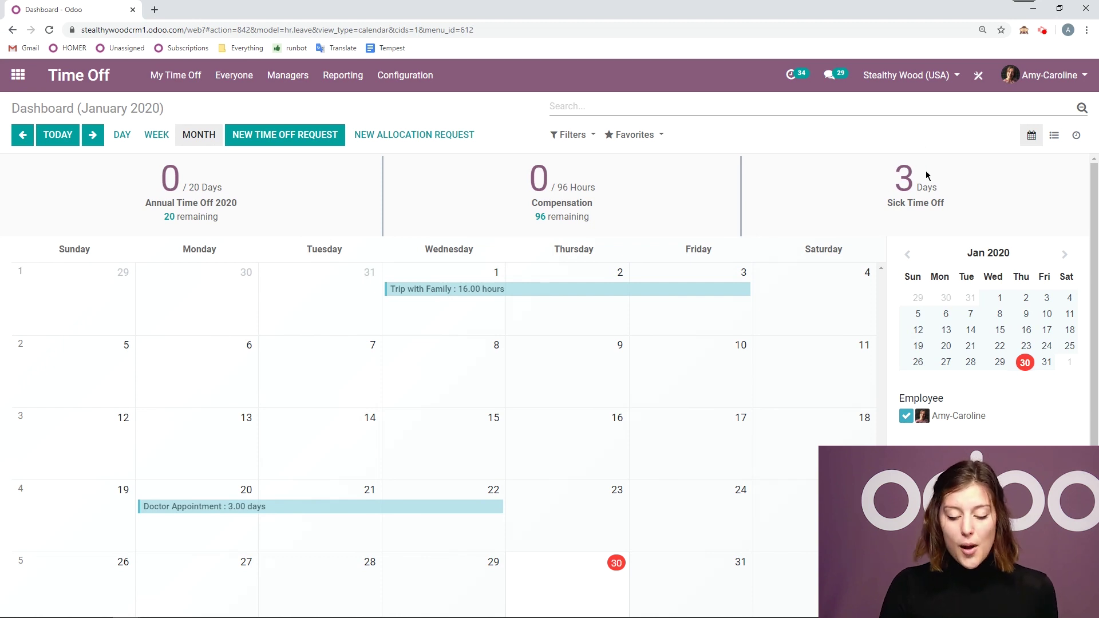
pyautogui.scroll(-1, 801, 321)
pyautogui.scroll(1, 784, 314)
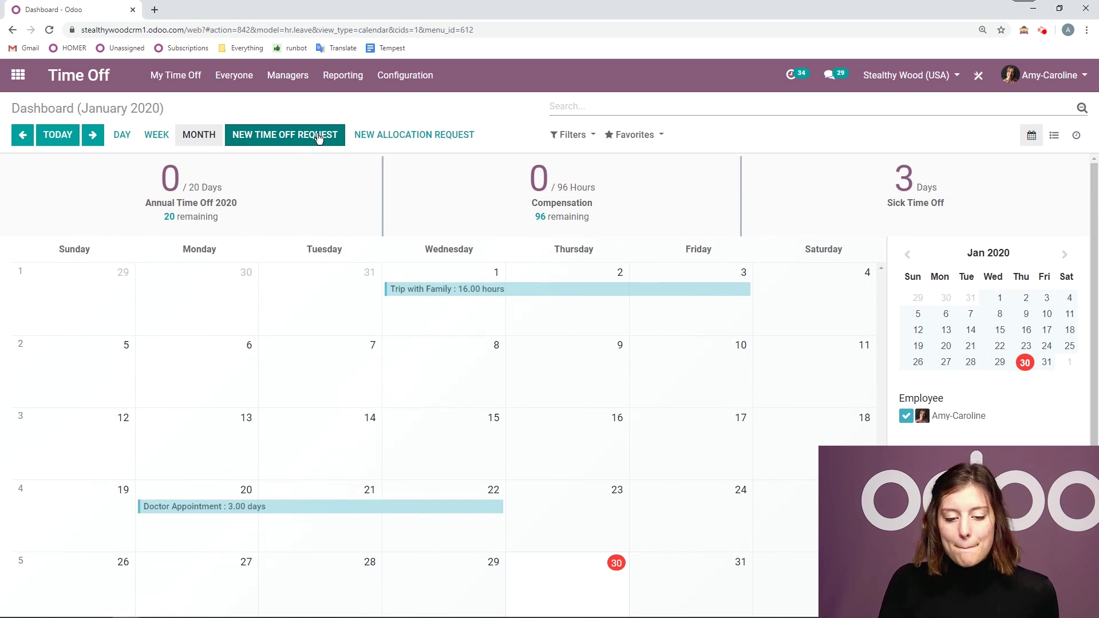
# Step: Start a time off request for Annual Time Off 2020 beginning January 31 in the dashboard calendar and set its end date to 02/03/2020
pyautogui.click(716, 577)
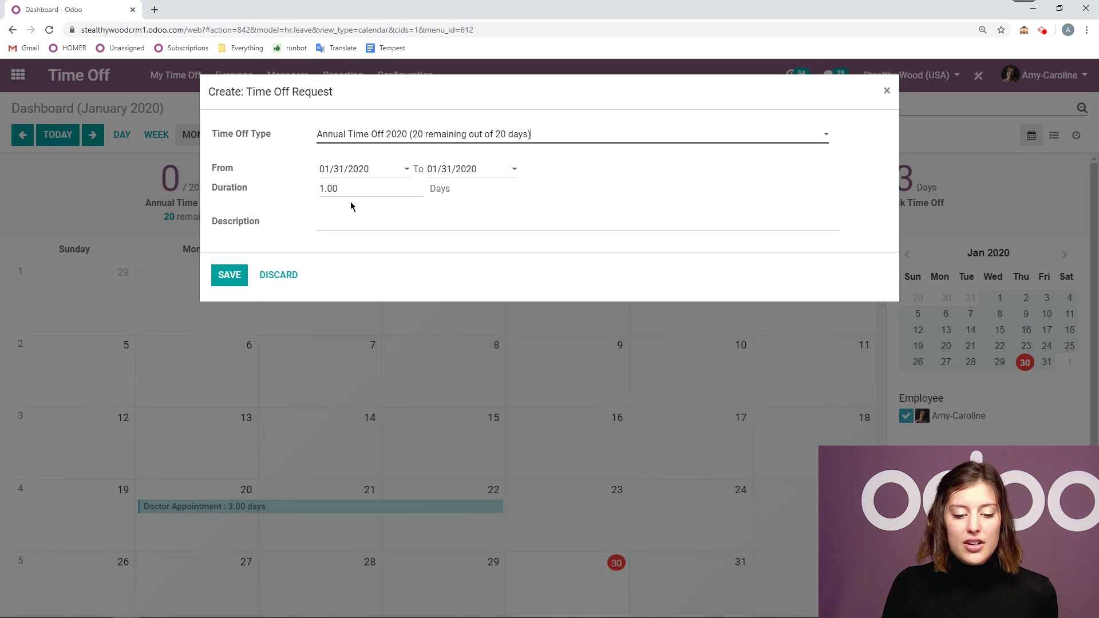
pyautogui.click(514, 172)
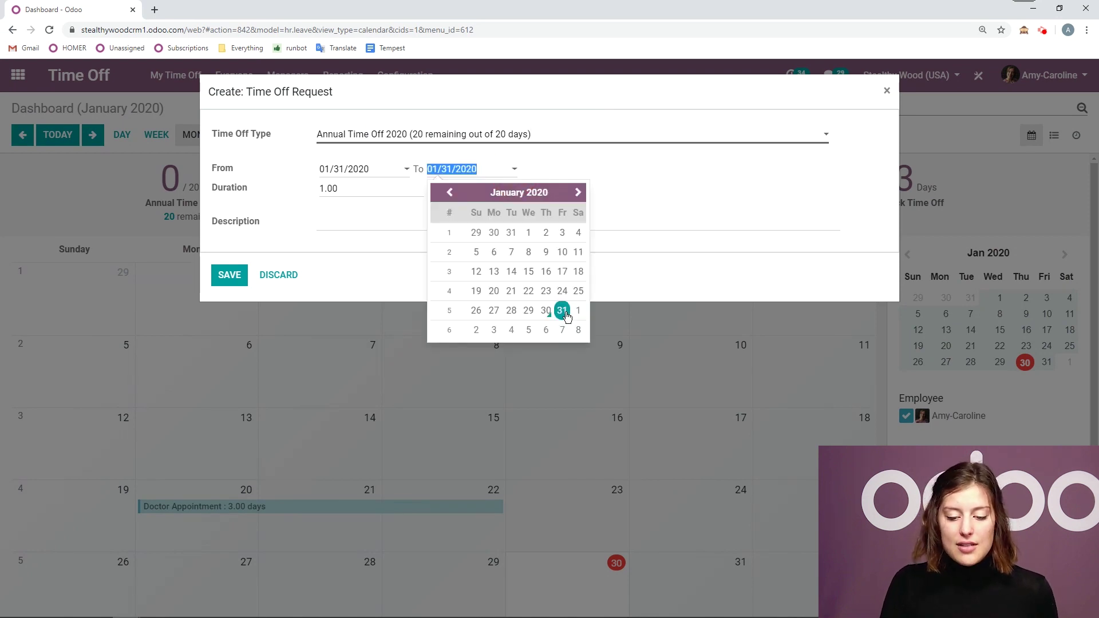
pyautogui.click(494, 331)
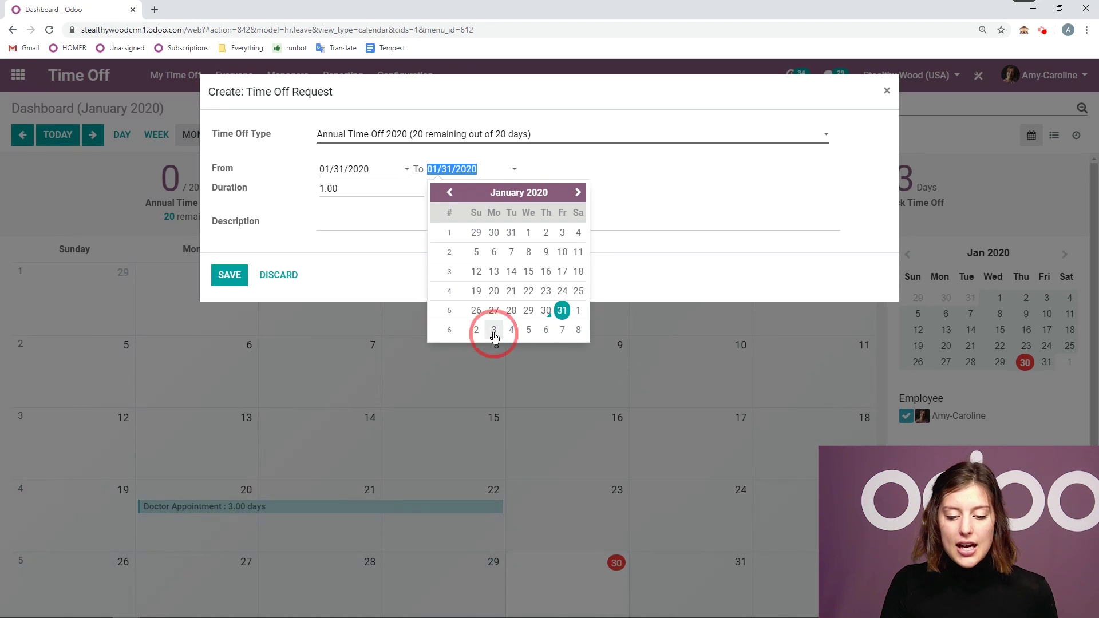
pyautogui.click(464, 170)
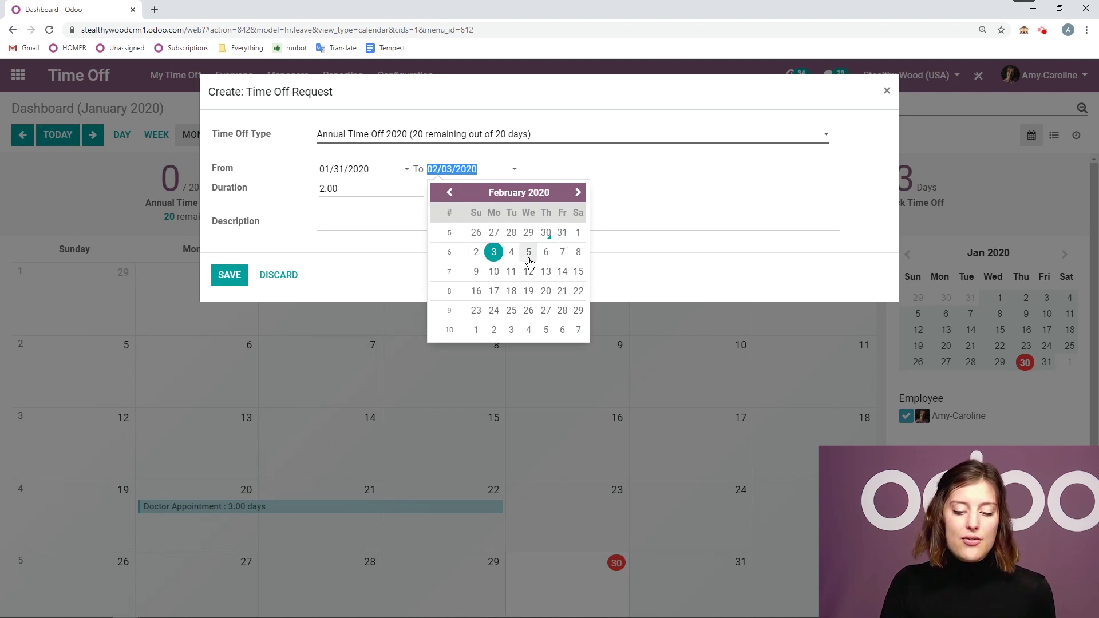
# Step: Enter "Mental Health Days" as the time off request's description and save the request
pyautogui.click(368, 218)
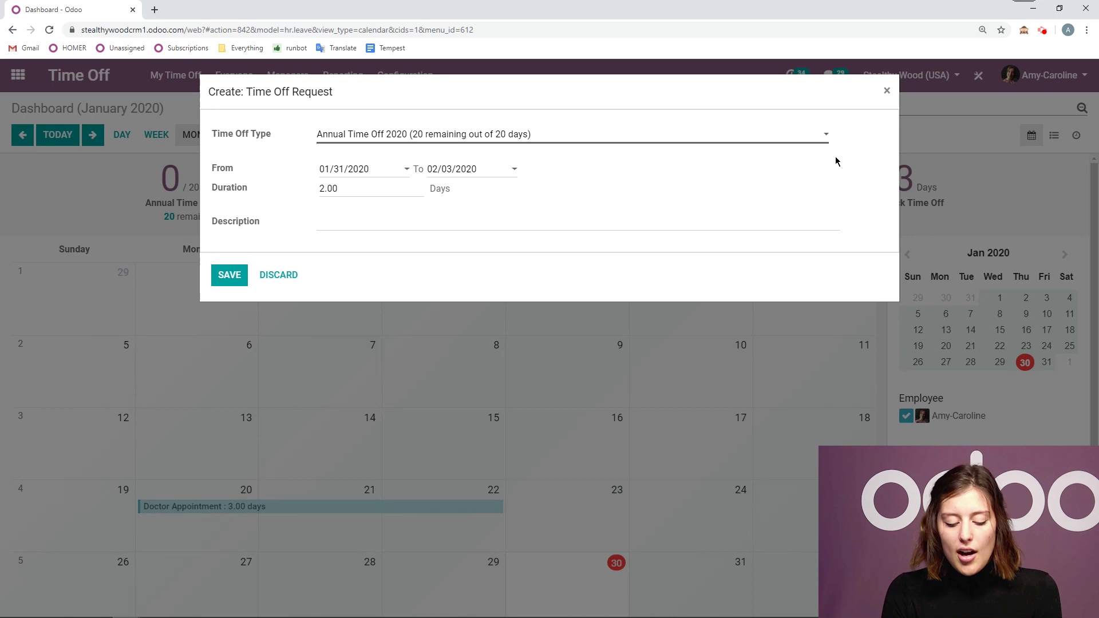
pyautogui.write('Ment')
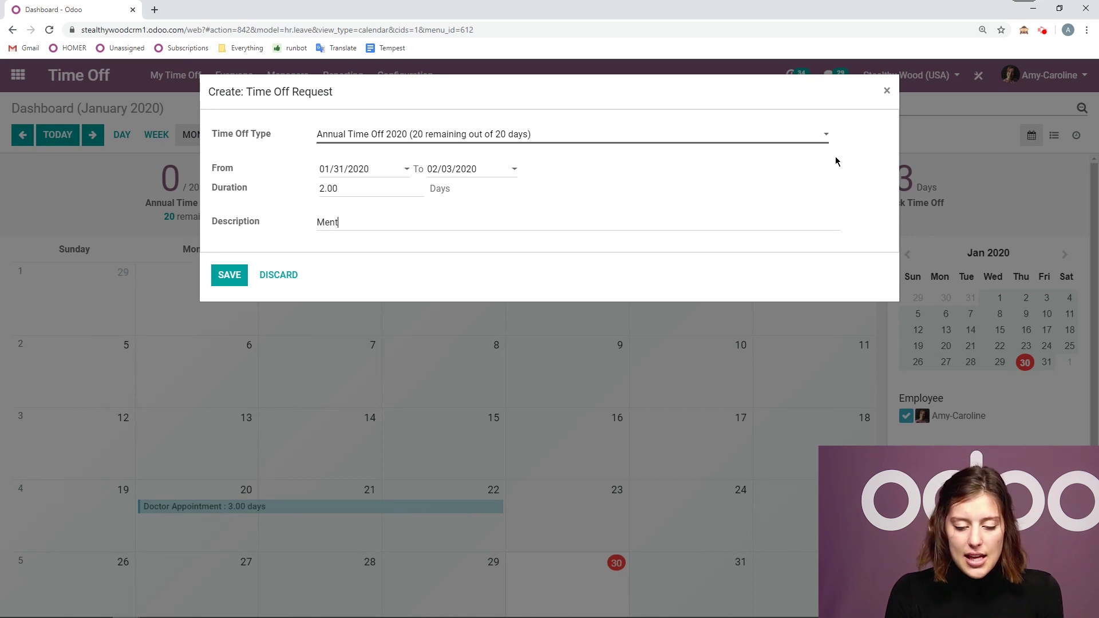
pyautogui.write('al Health Days')
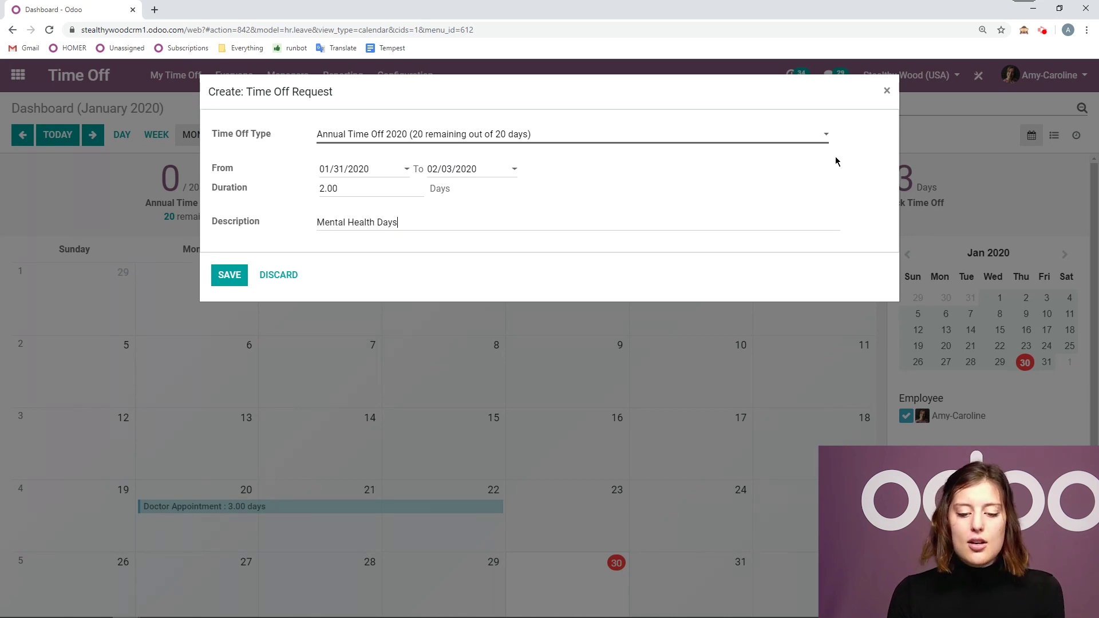
pyautogui.click(225, 281)
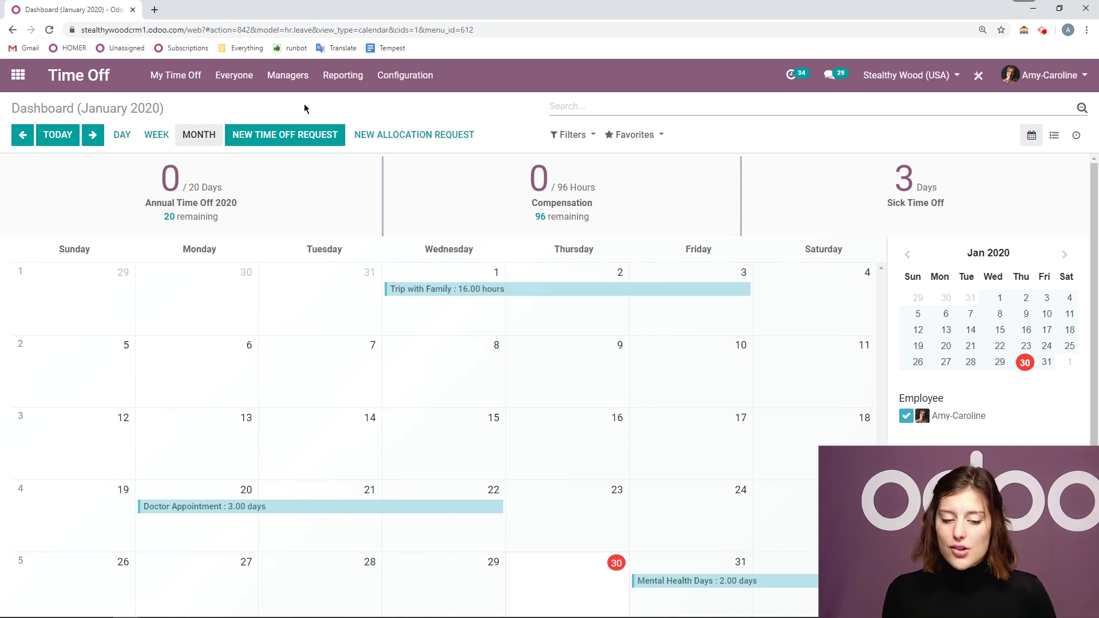
# Step: Open the managers' list of time off requests to approve and remove the People I Manage filter
pyautogui.click(293, 75)
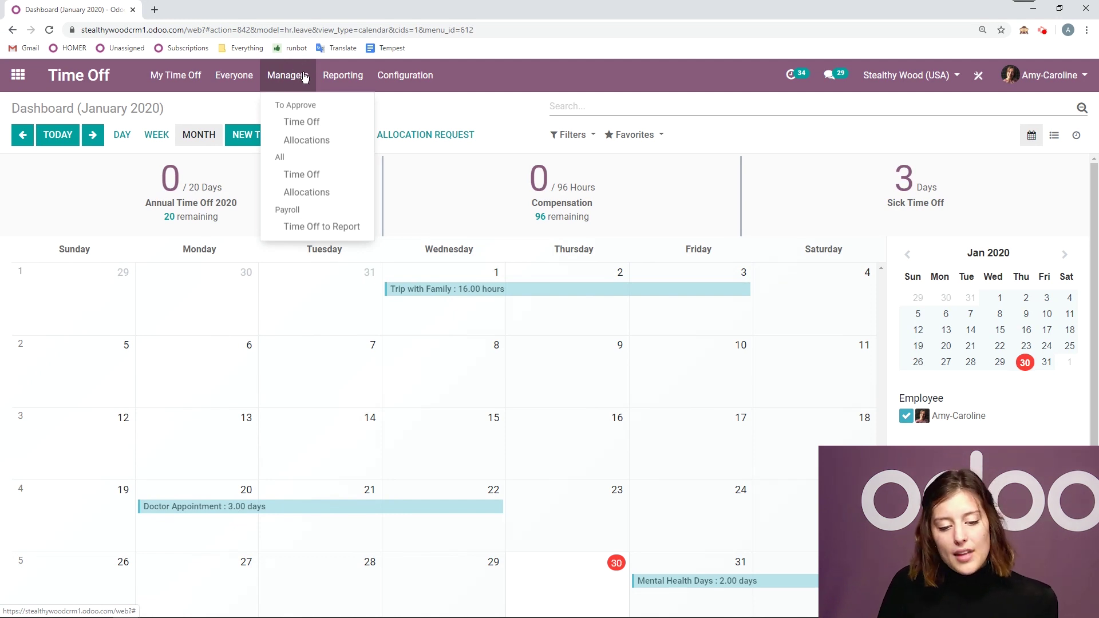
pyautogui.click(311, 121)
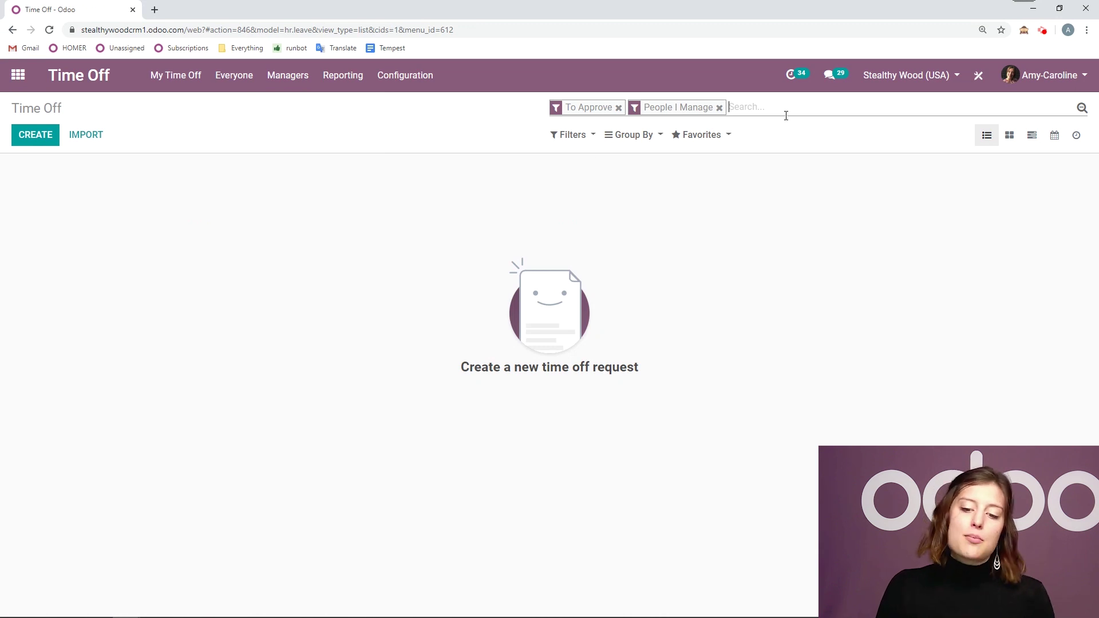
pyautogui.click(719, 108)
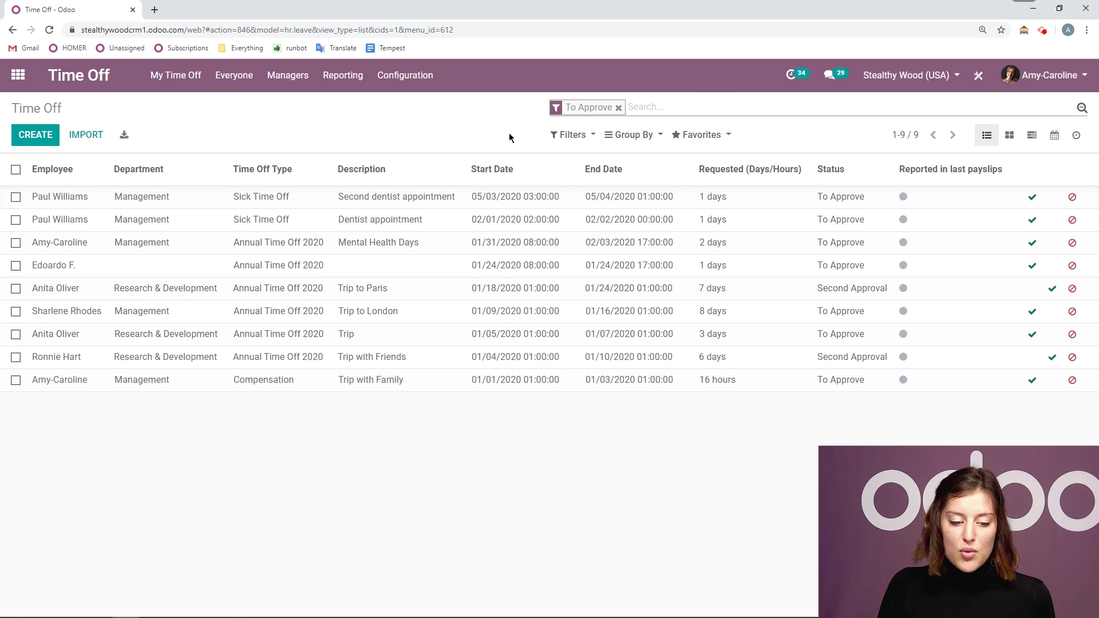
# Step: Open the Mental Health Days request, examine the department's January absences, and look through the two preceding requests before returning to the list
pyautogui.click(208, 247)
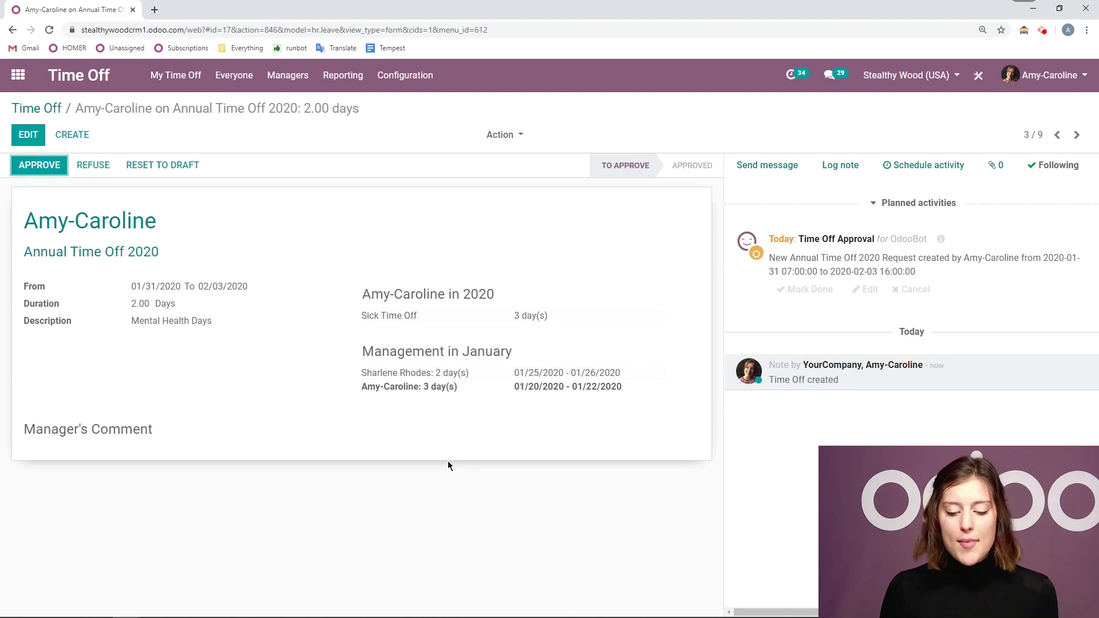
pyautogui.moveTo(445, 349); pyautogui.dragTo(361, 354)
pyautogui.click(601, 342)
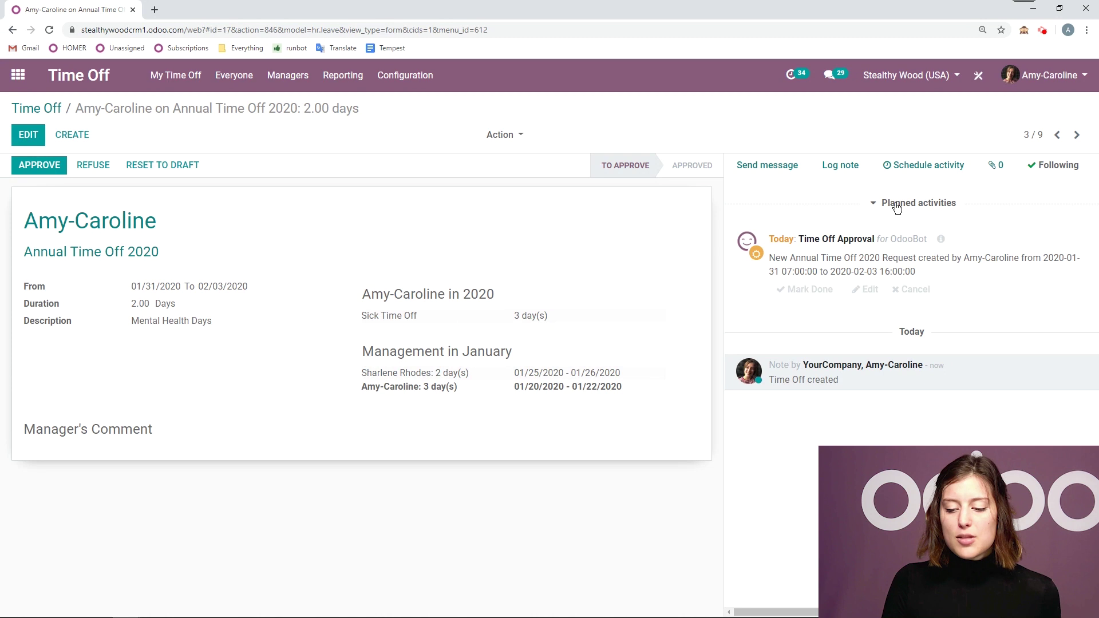
pyautogui.click(1057, 135)
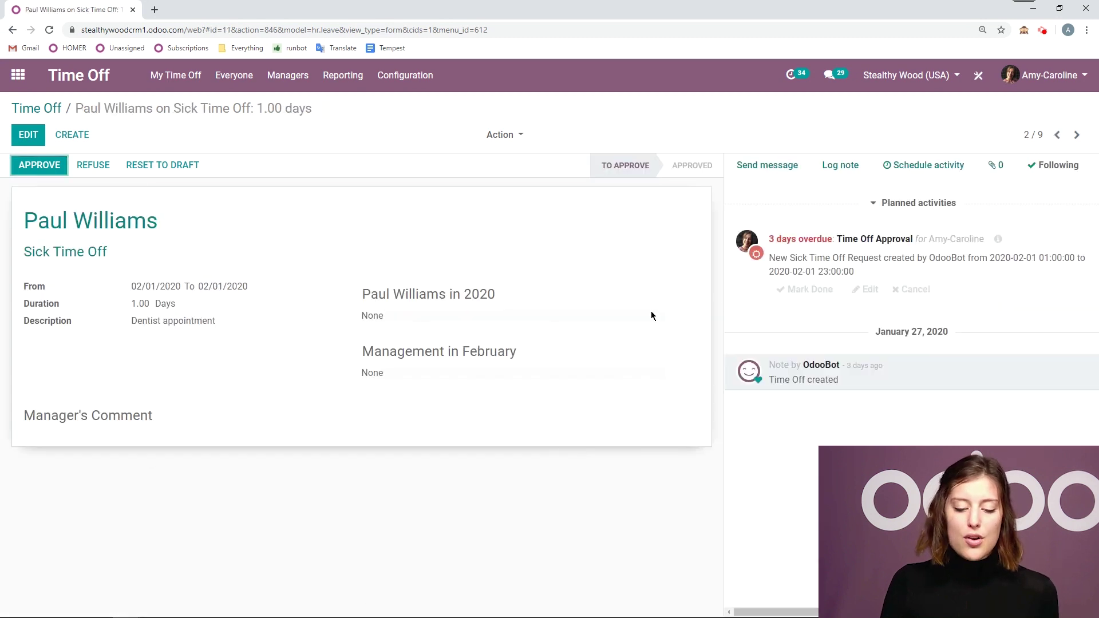
pyautogui.click(1062, 143)
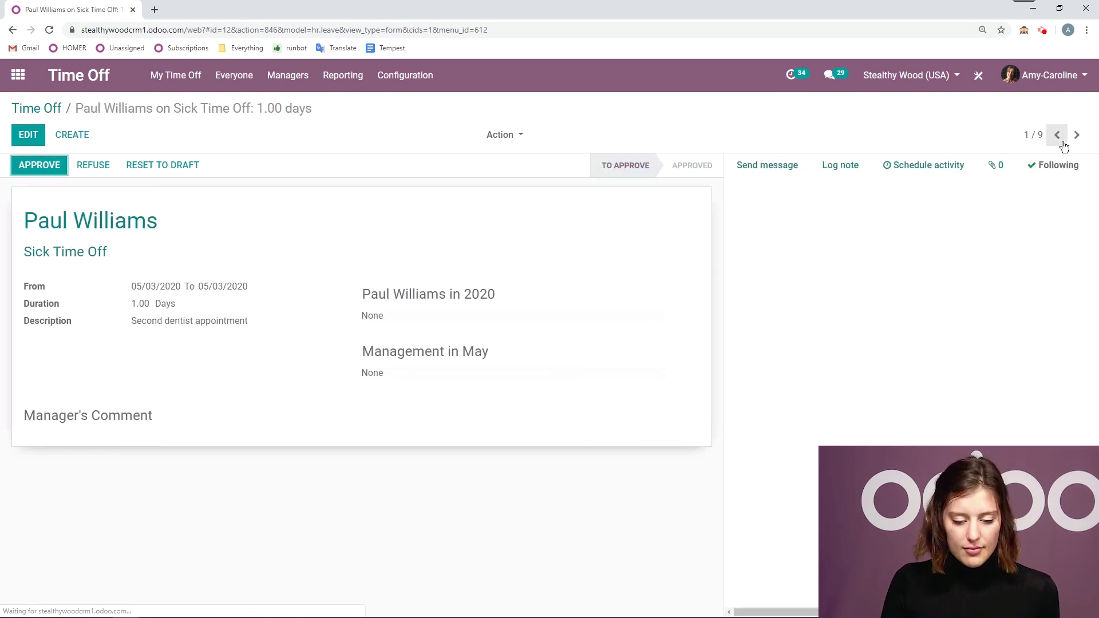
pyautogui.click(57, 109)
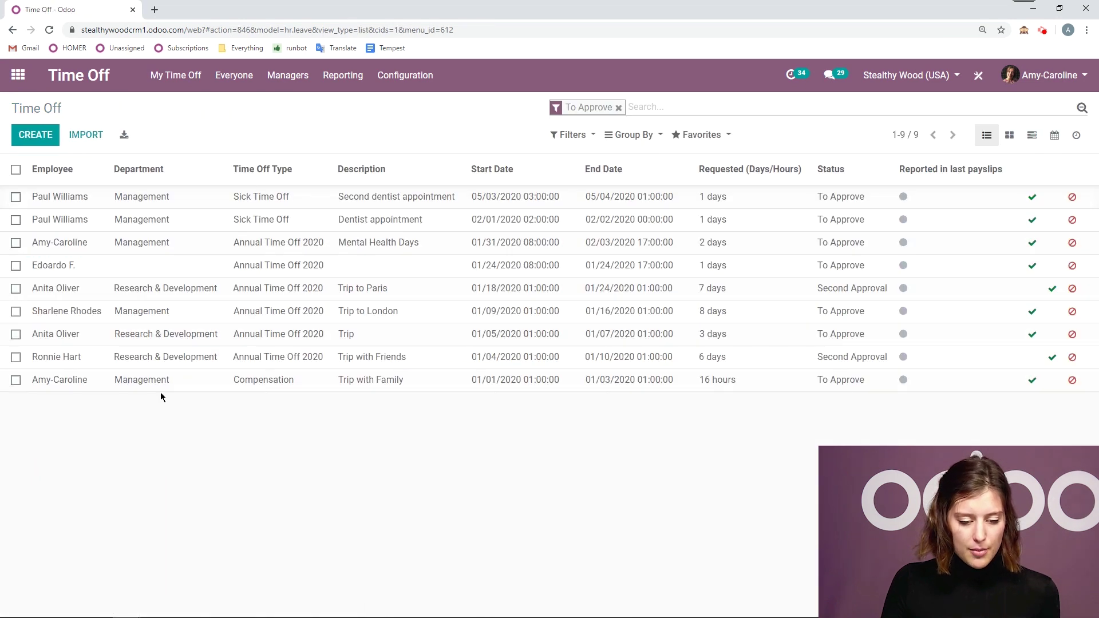
# Step: Open the "Trip with Friends" request to examine the Research & Development absences in January, and return to the list
pyautogui.click(172, 357)
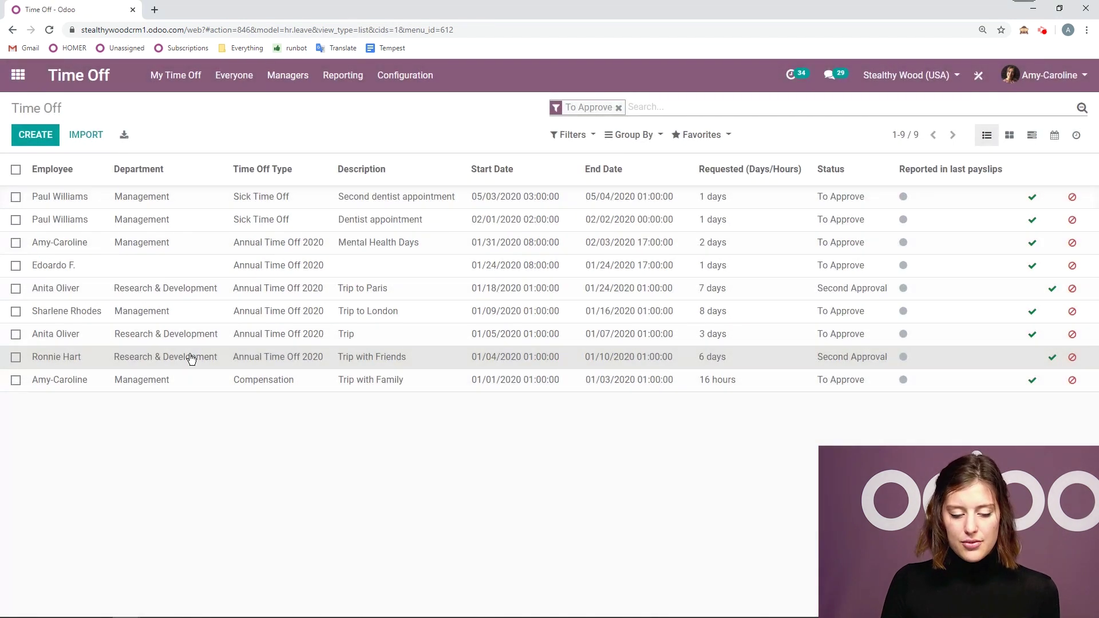
pyautogui.click(192, 359)
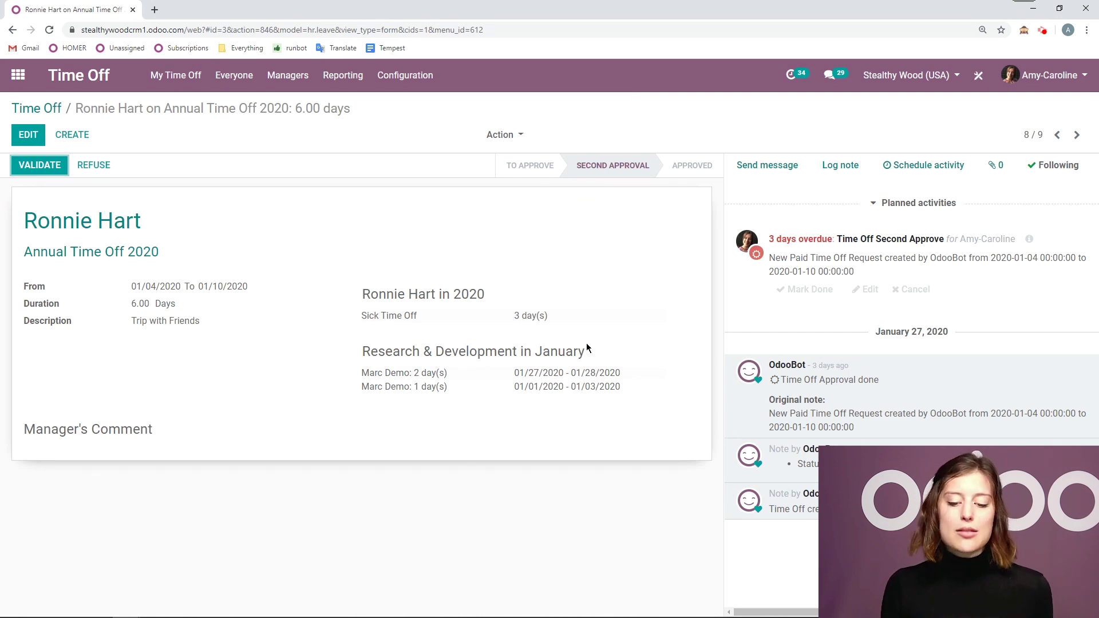
pyautogui.click(36, 109)
# Step: Reopen the Mental Health Days request, approve it and validate its second approval
pyautogui.click(321, 251)
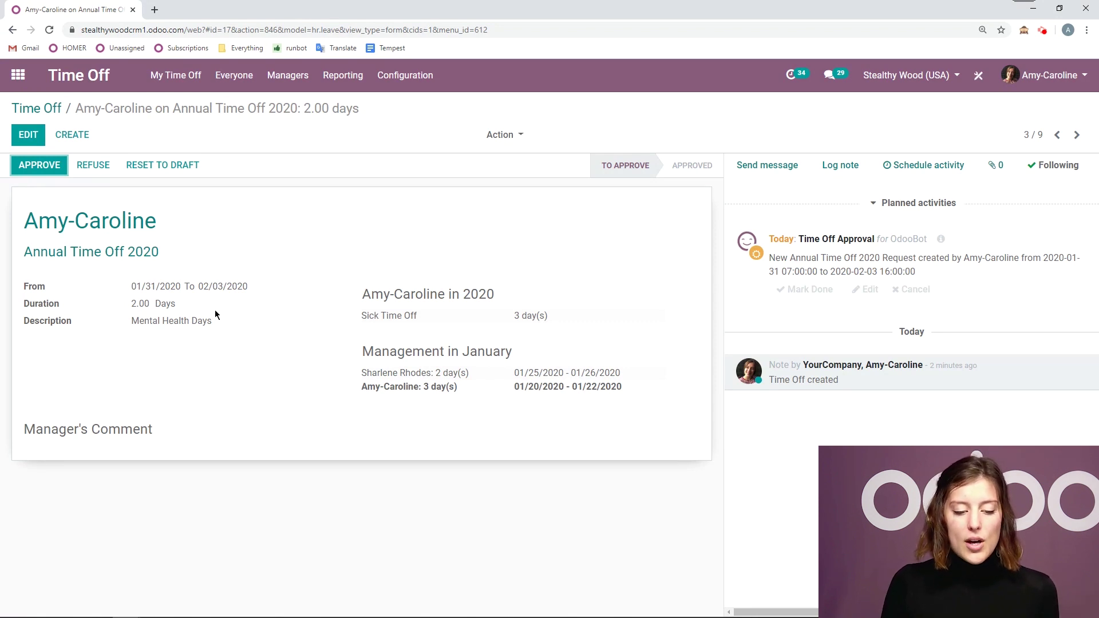
pyautogui.click(39, 166)
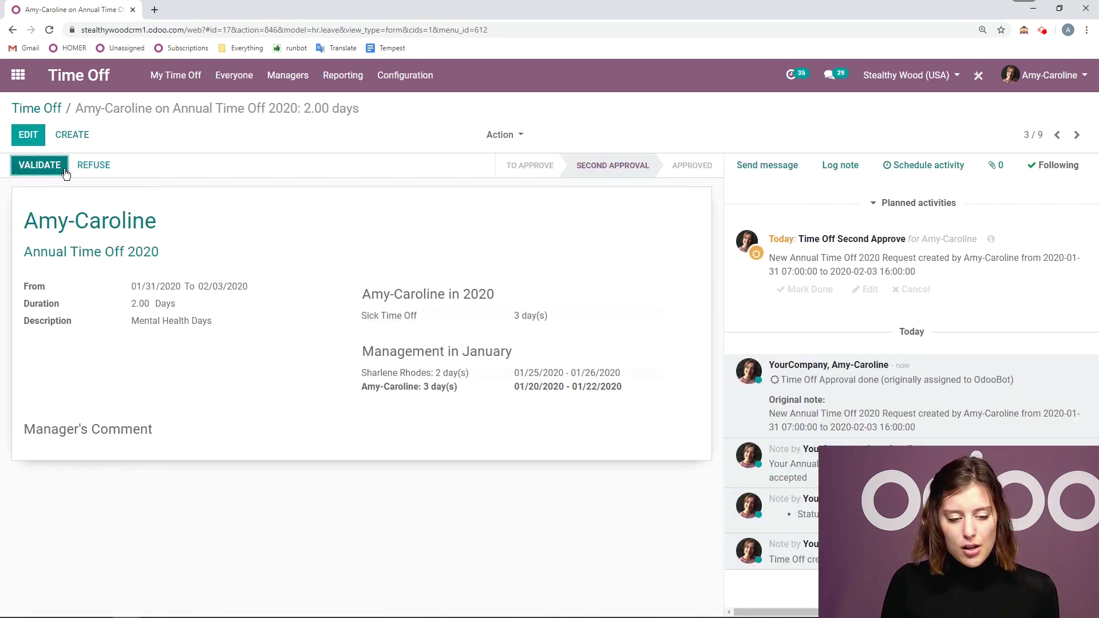
pyautogui.click(64, 171)
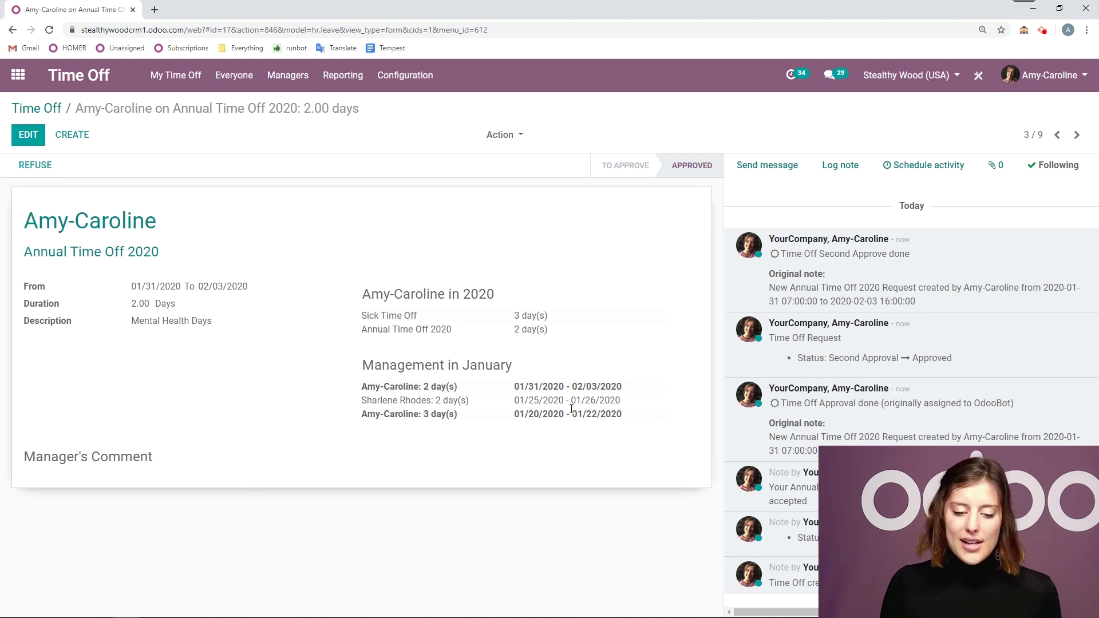
# Step: Open the personal time off dashboard to check the balances, and view the requests by week, by month and as a list
pyautogui.click(183, 76)
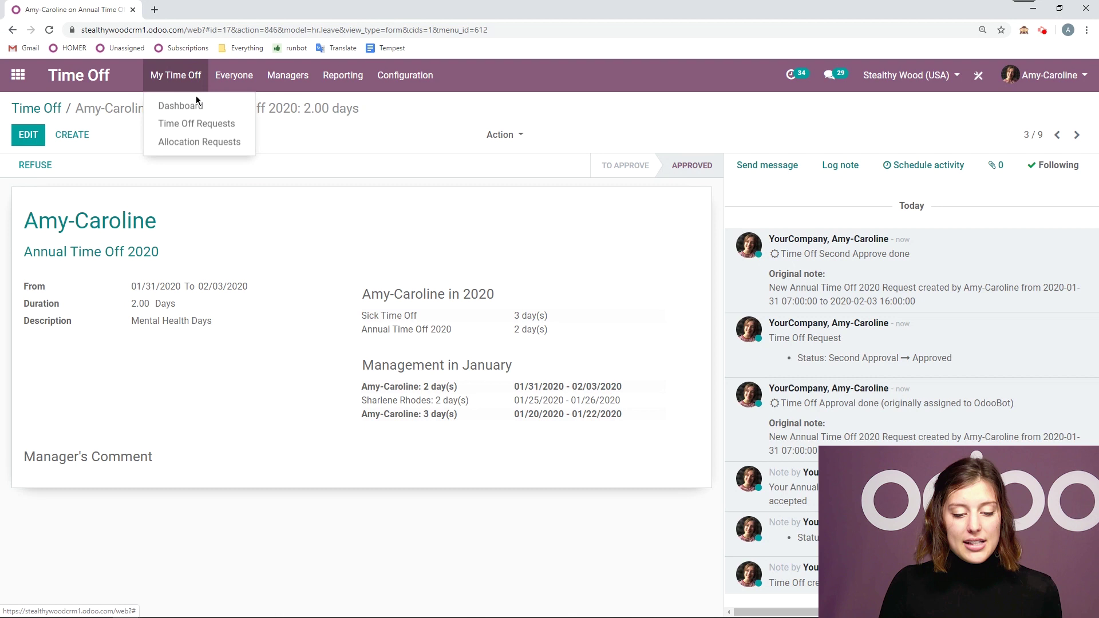
pyautogui.click(246, 106)
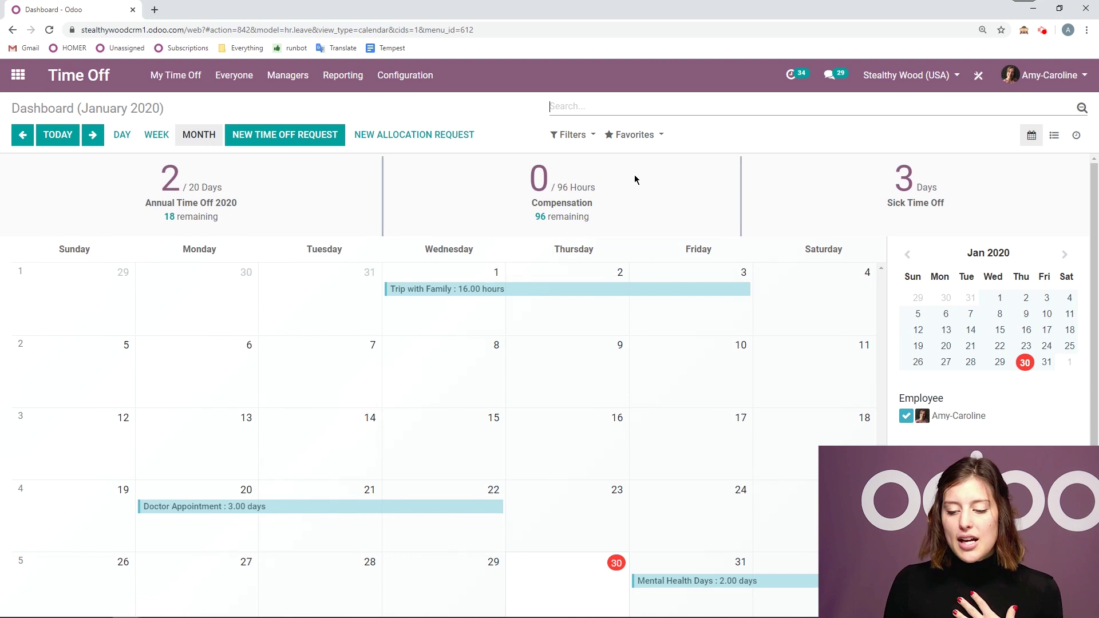
pyautogui.click(170, 147)
pyautogui.click(119, 149)
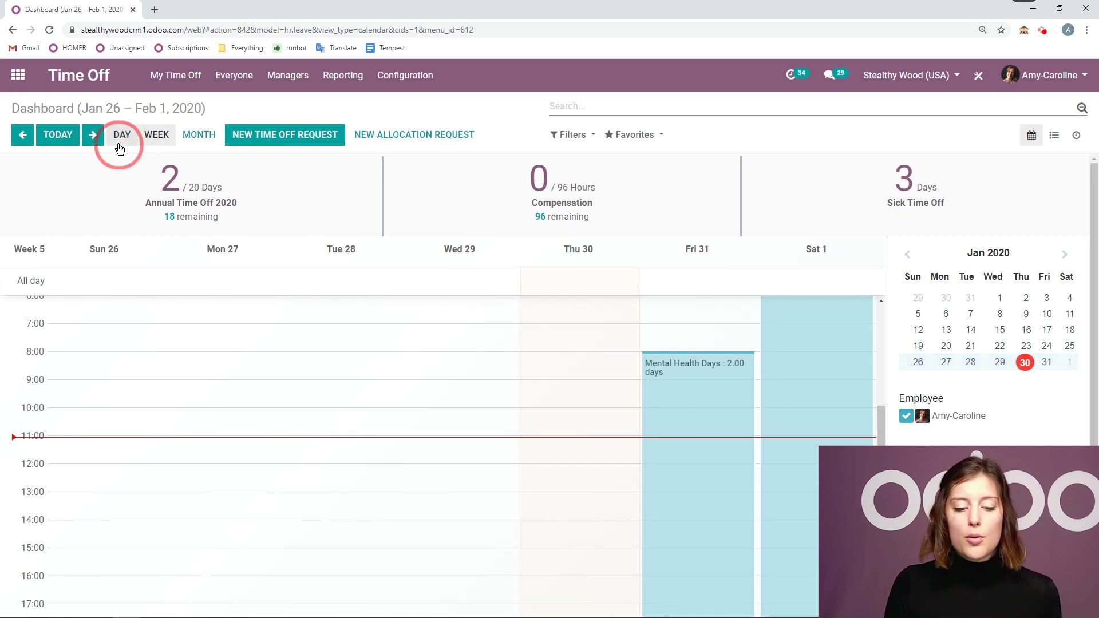
pyautogui.click(198, 137)
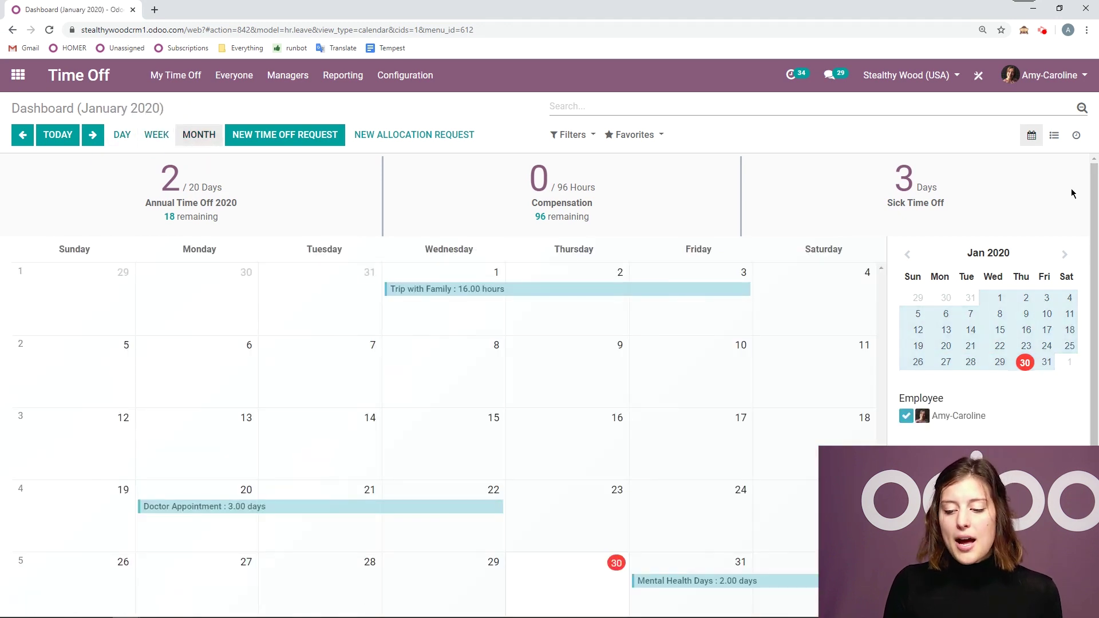
pyautogui.click(1053, 136)
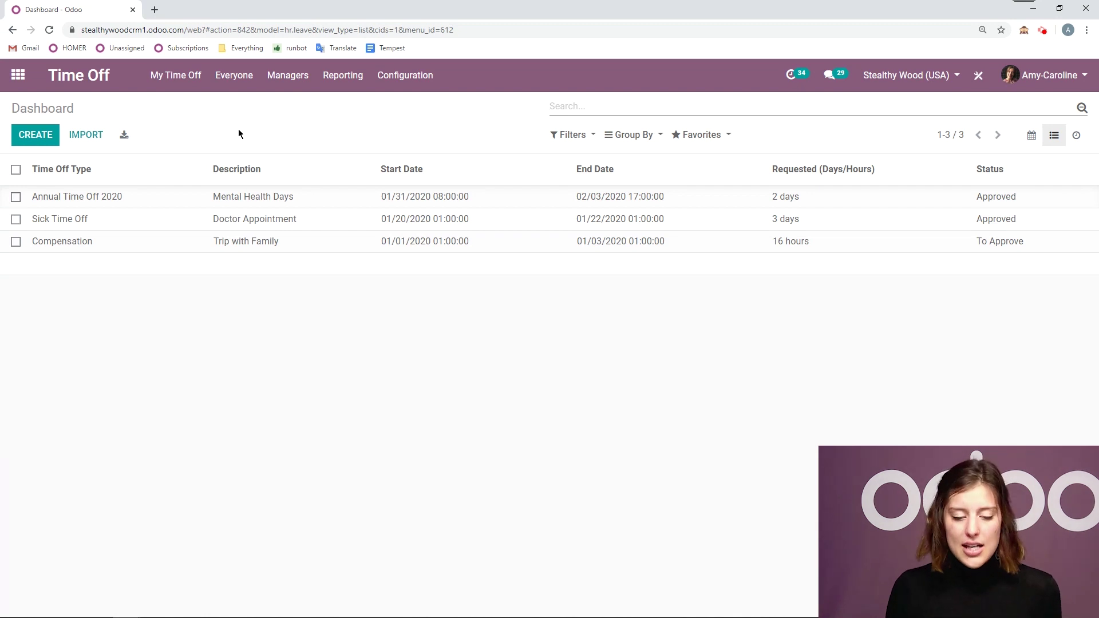
# Step: Open the time off overview for everyone and view it at week, year and day scale, and as a calendar
pyautogui.click(251, 87)
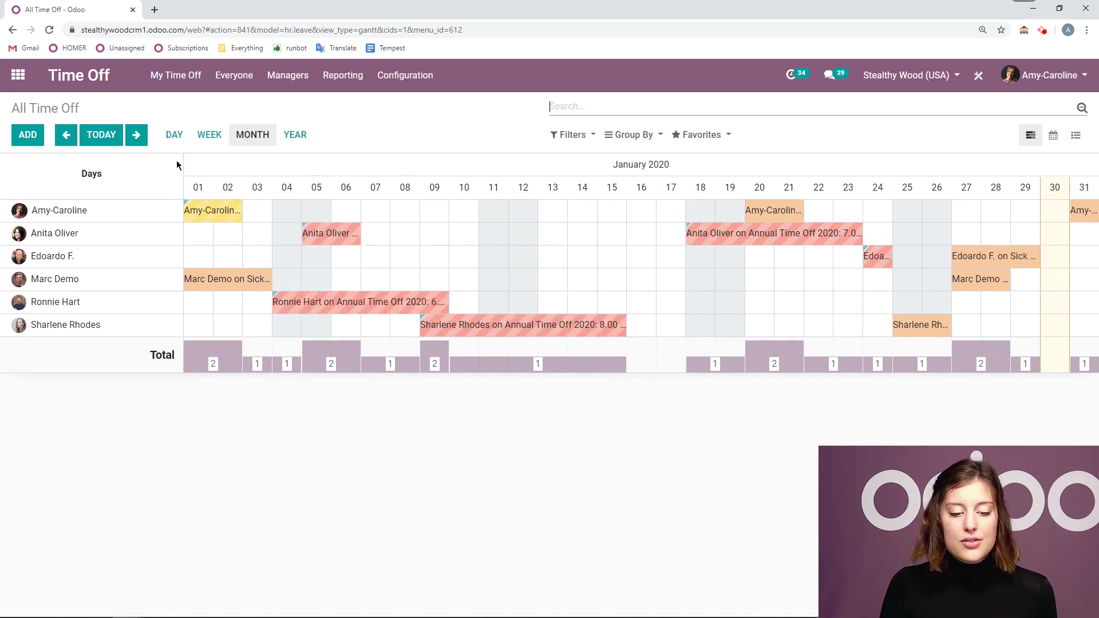
pyautogui.click(164, 131)
pyautogui.click(209, 135)
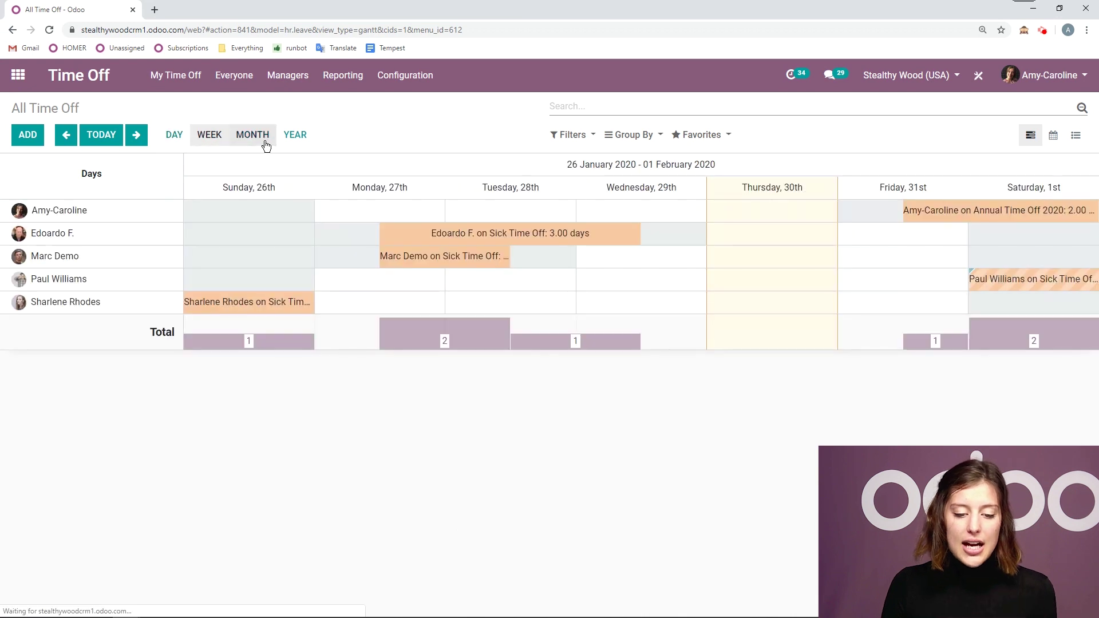
pyautogui.click(296, 136)
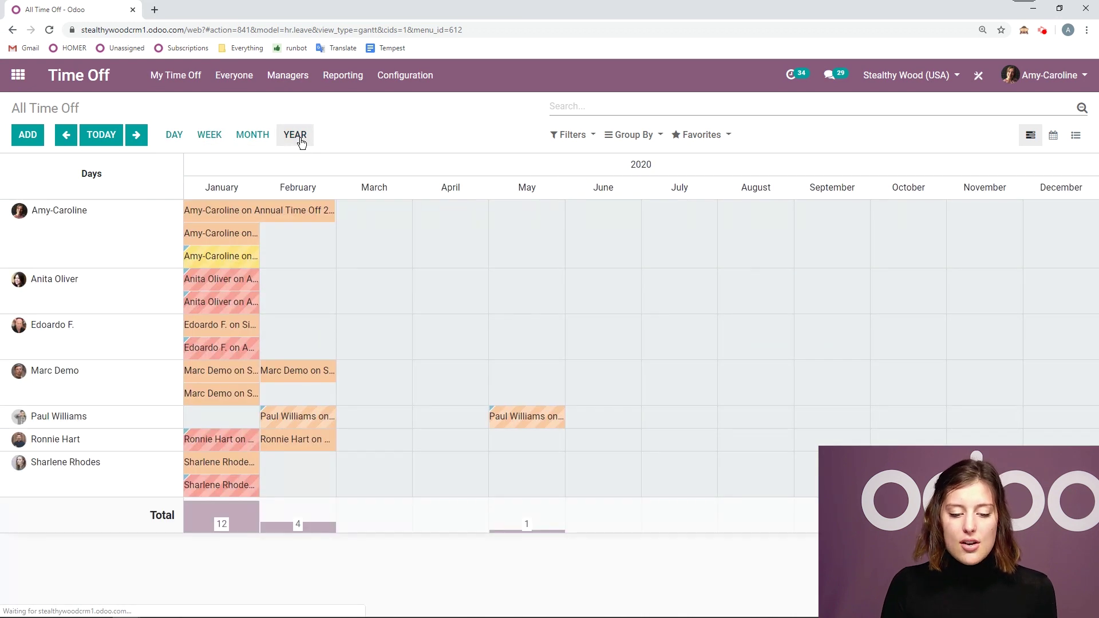
pyautogui.click(178, 140)
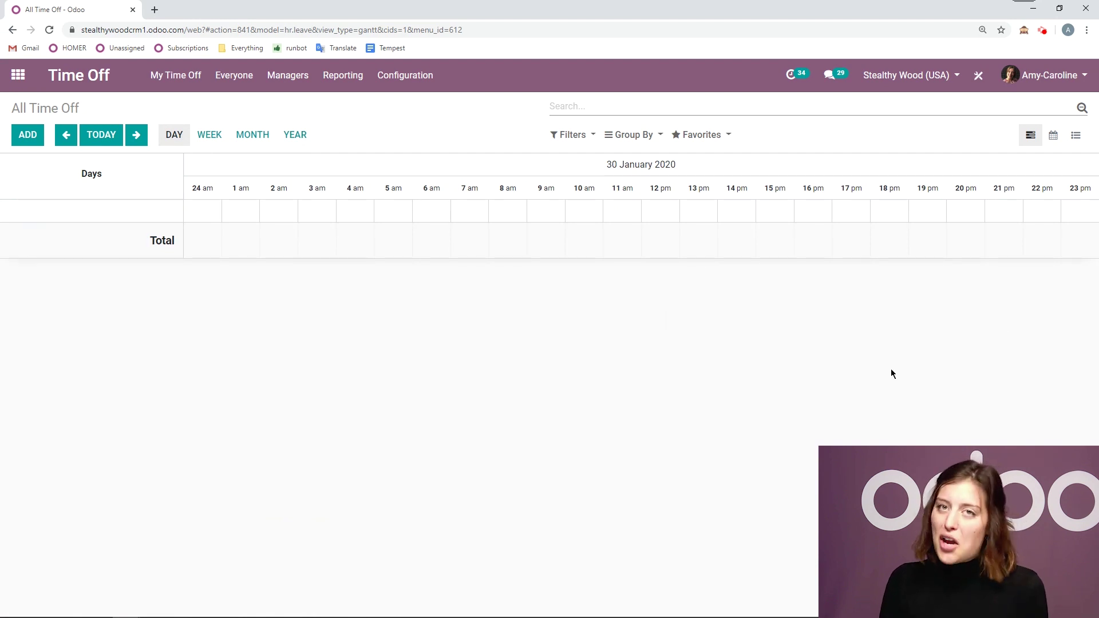
pyautogui.click(1054, 136)
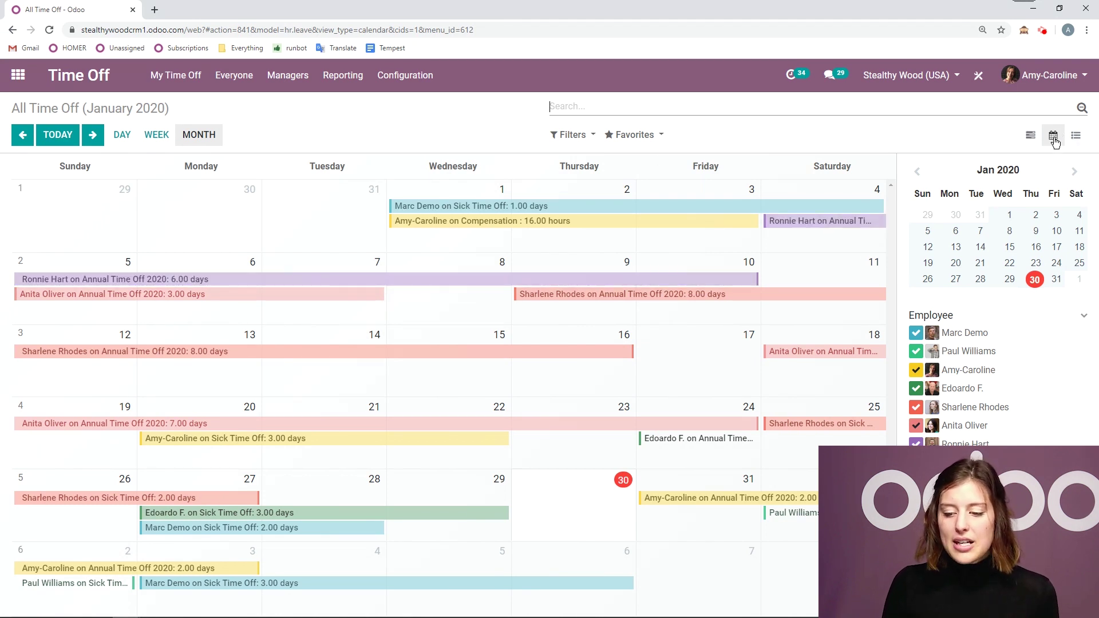
# Step: Show everyone's time off as a list grouped by Type and Employee, and expand the Sick Time Off group
pyautogui.click(1075, 134)
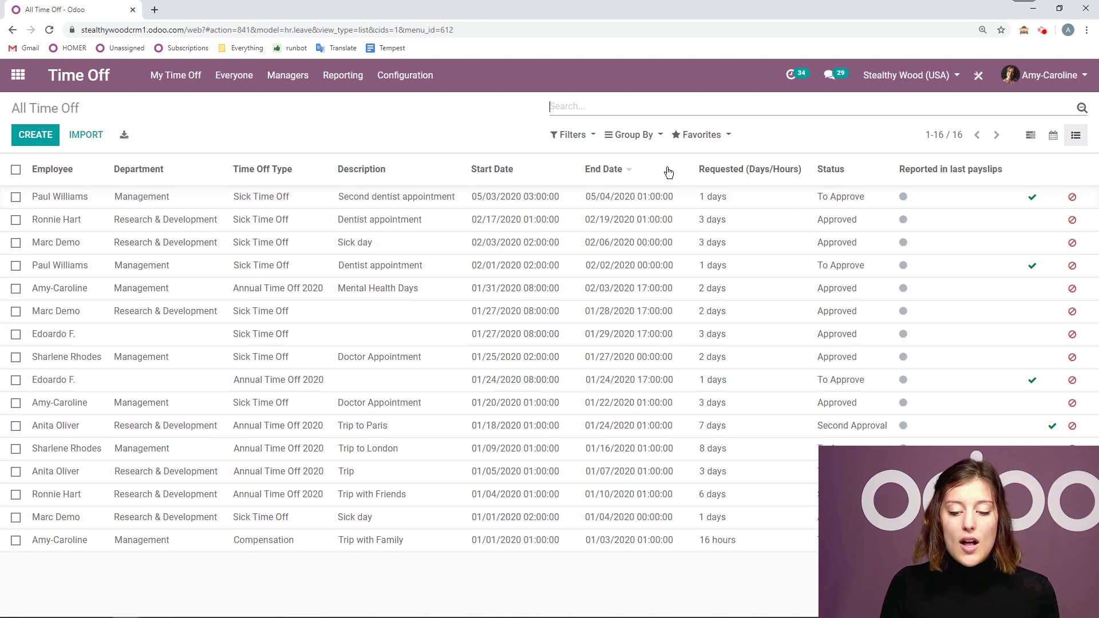
pyautogui.click(628, 138)
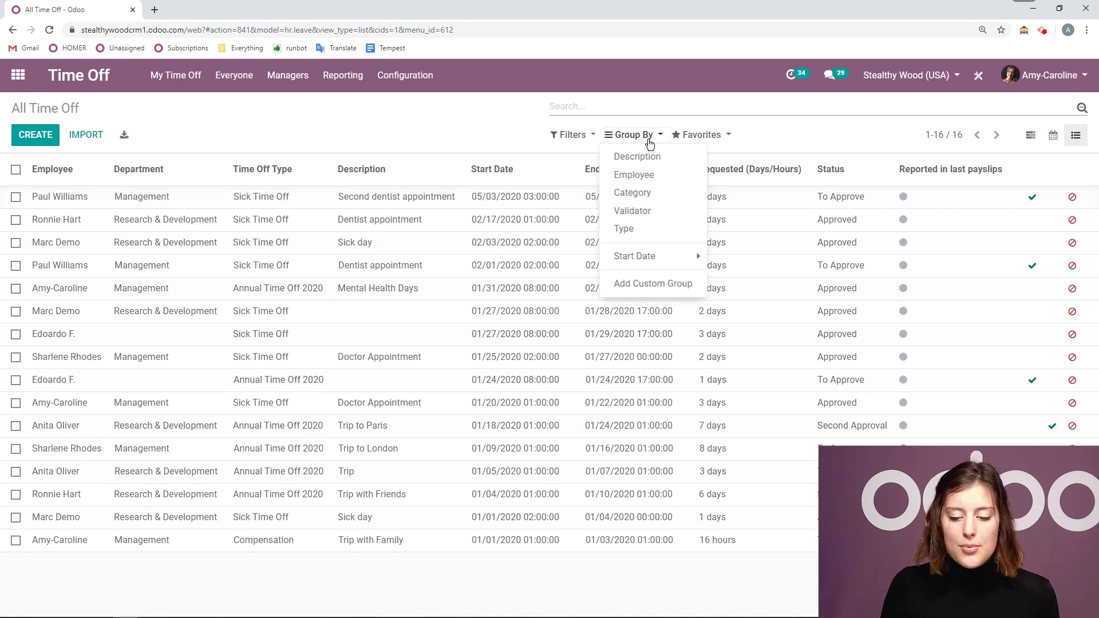
pyautogui.click(659, 229)
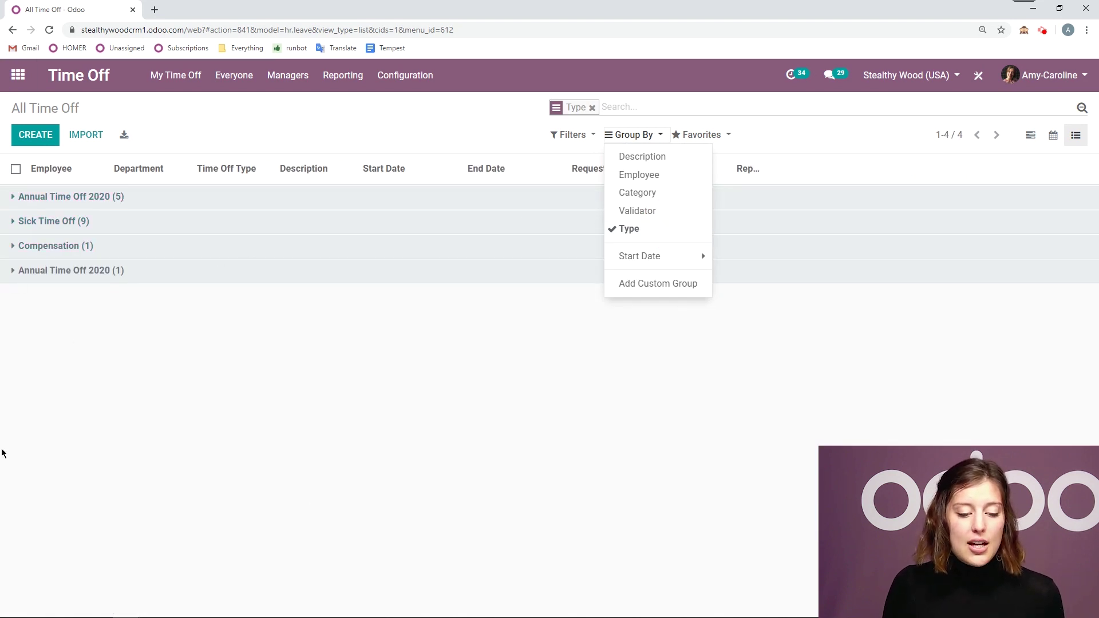
pyautogui.click(691, 181)
pyautogui.click(56, 221)
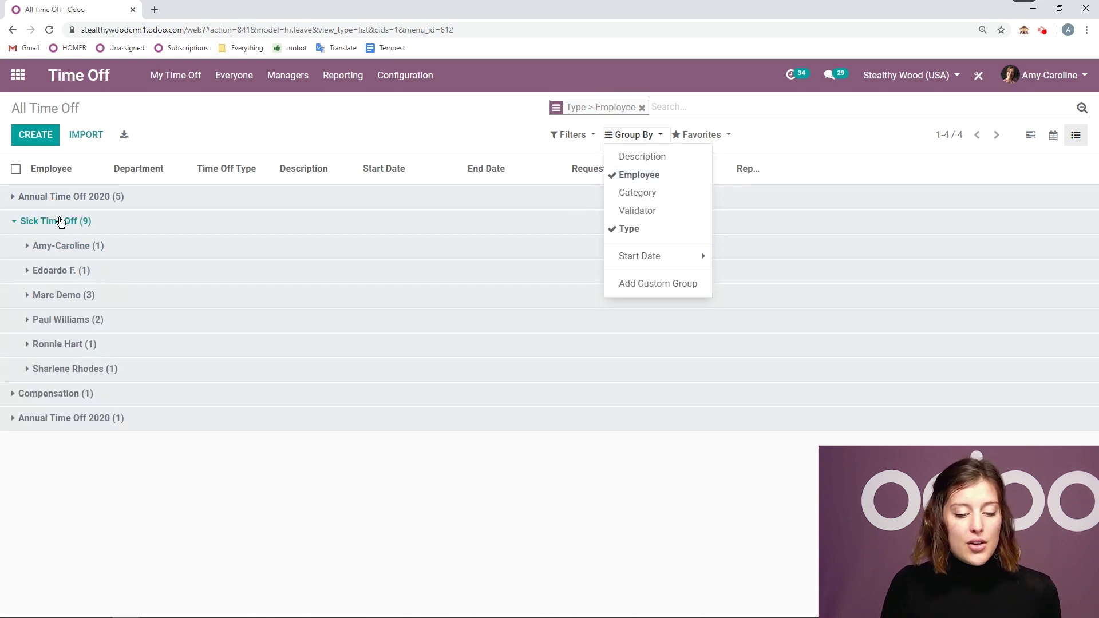
# Step: Expand the Sick Time Off records of the employee with three requests, then collapse them and close the grouping options
pyautogui.click(101, 300)
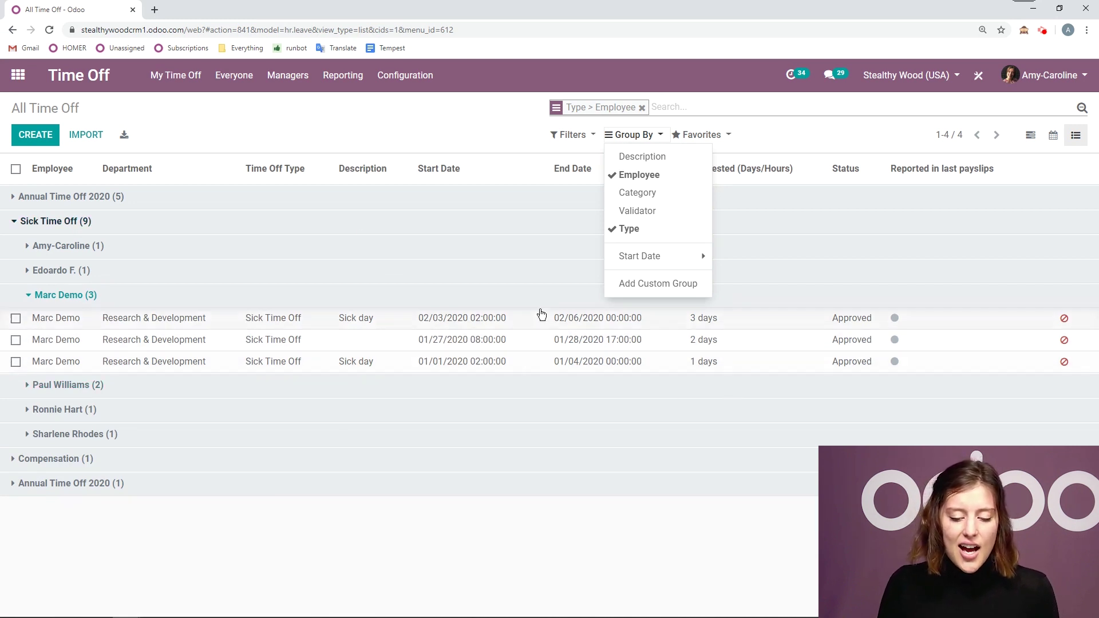
pyautogui.click(68, 296)
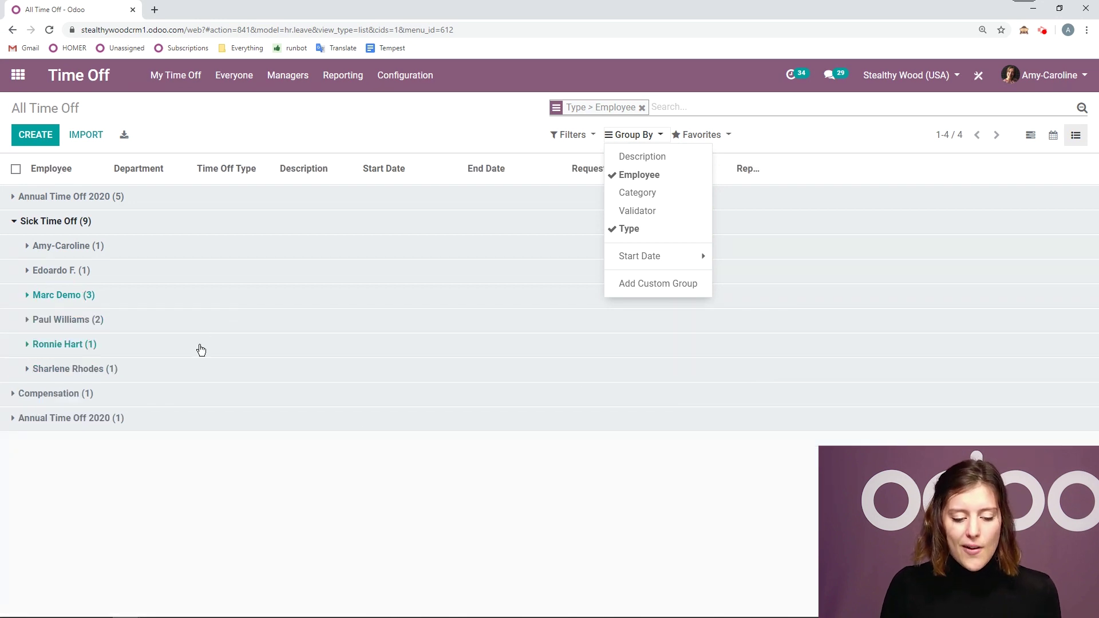
pyautogui.click(160, 487)
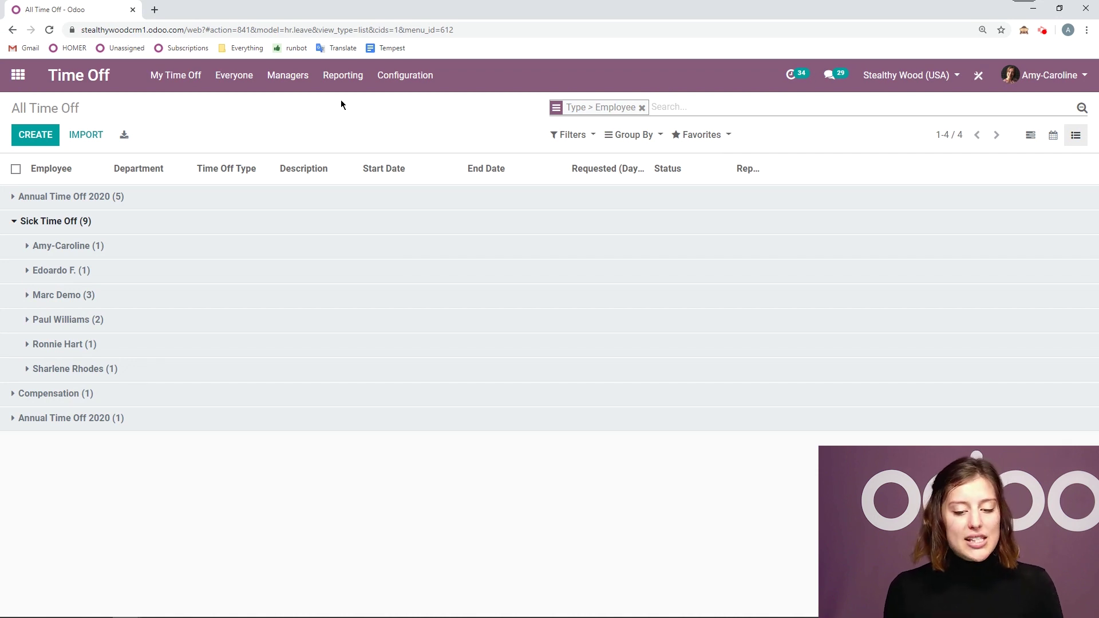
# Step: Open the Time Off Analysis report by Employee and examine the bar chart of days per time off type
pyautogui.click(321, 86)
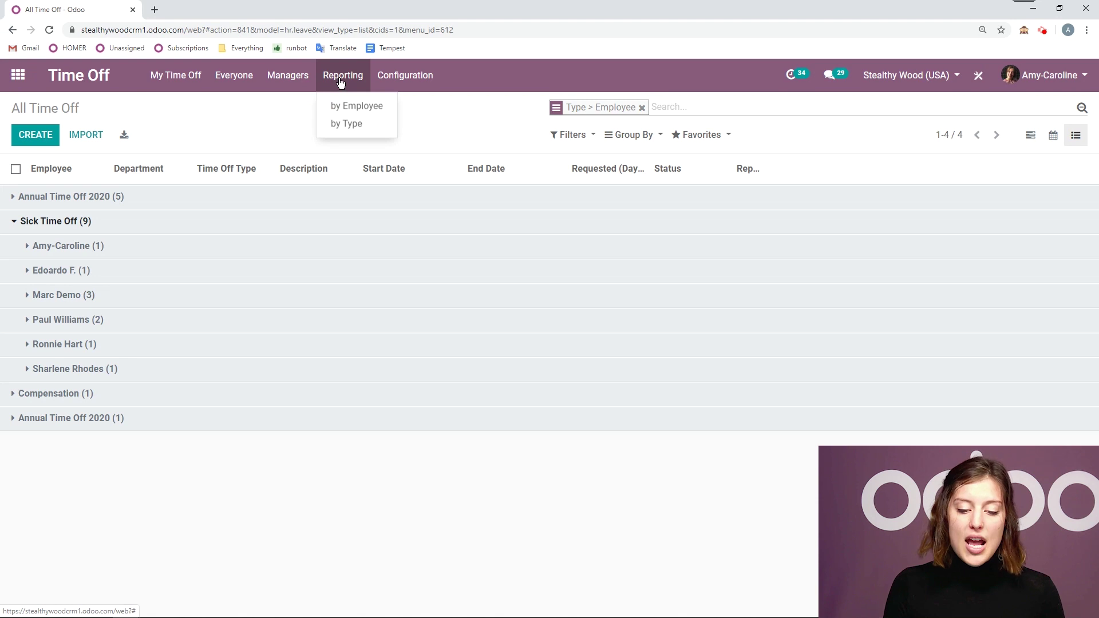
pyautogui.click(367, 110)
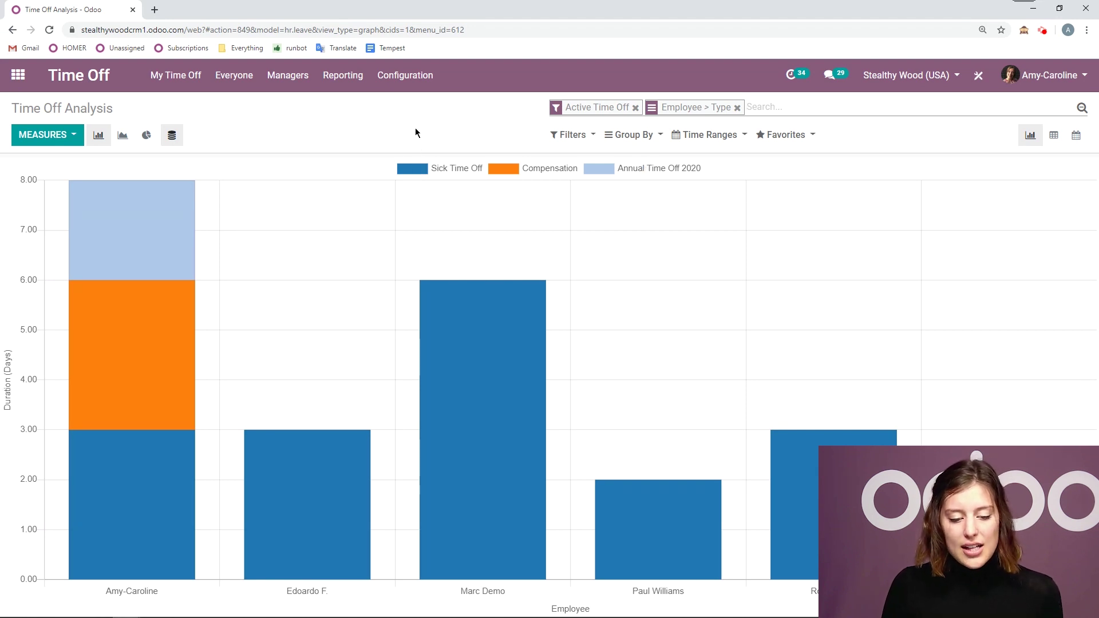
pyautogui.moveTo(133, 238)
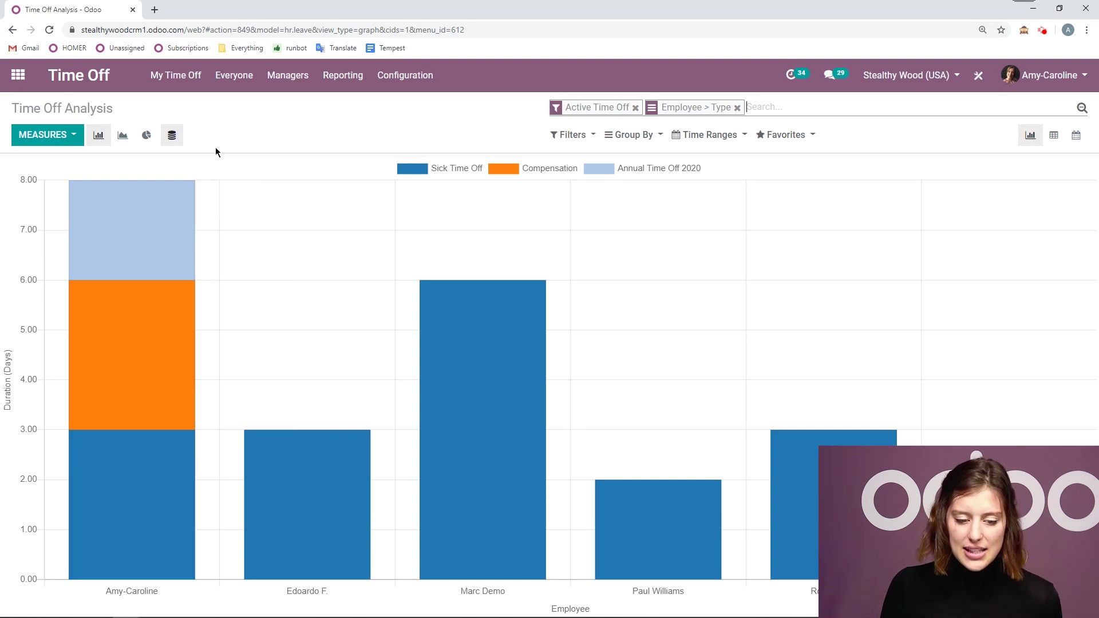
pyautogui.moveTo(701, 519)
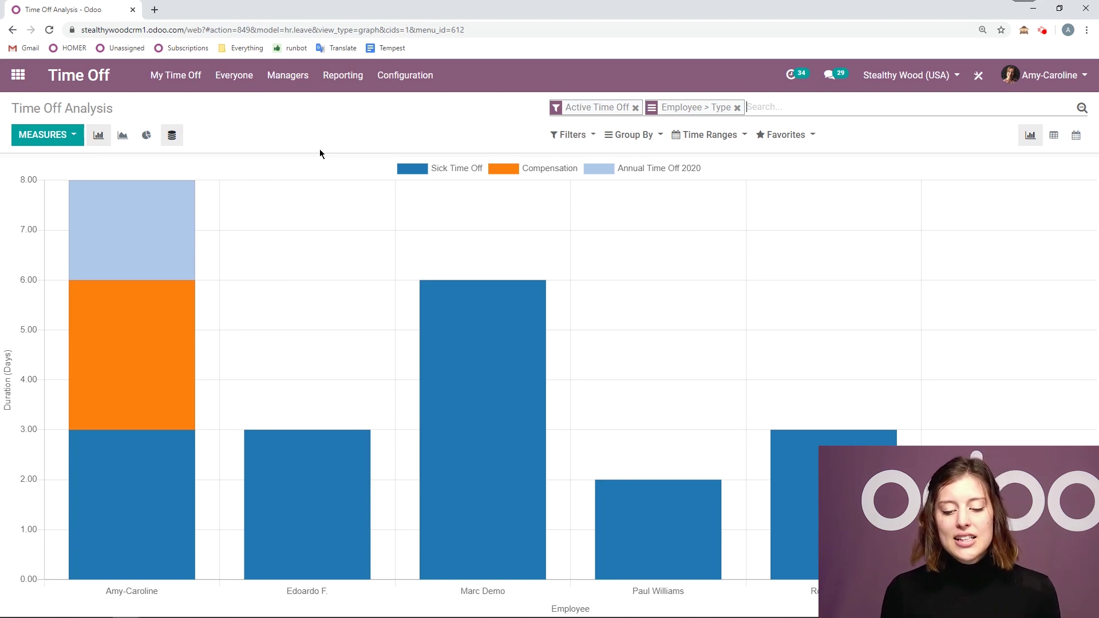
# Step: Review the Start Date grouping intervals and the time range options, including Compare To Previous Period, without applying them
pyautogui.click(631, 137)
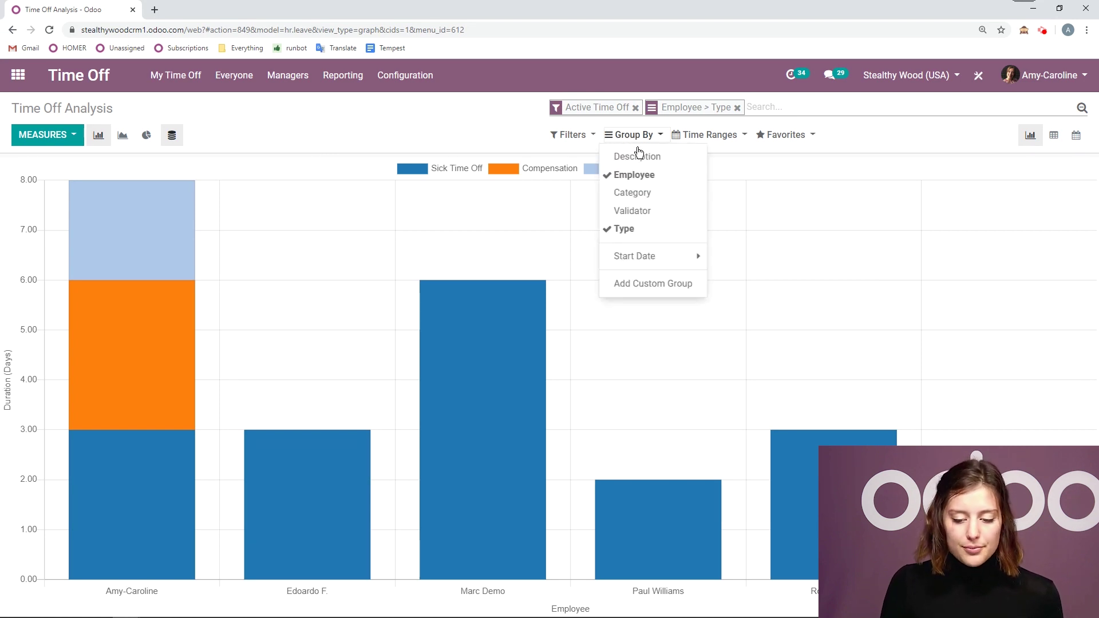
pyautogui.click(653, 257)
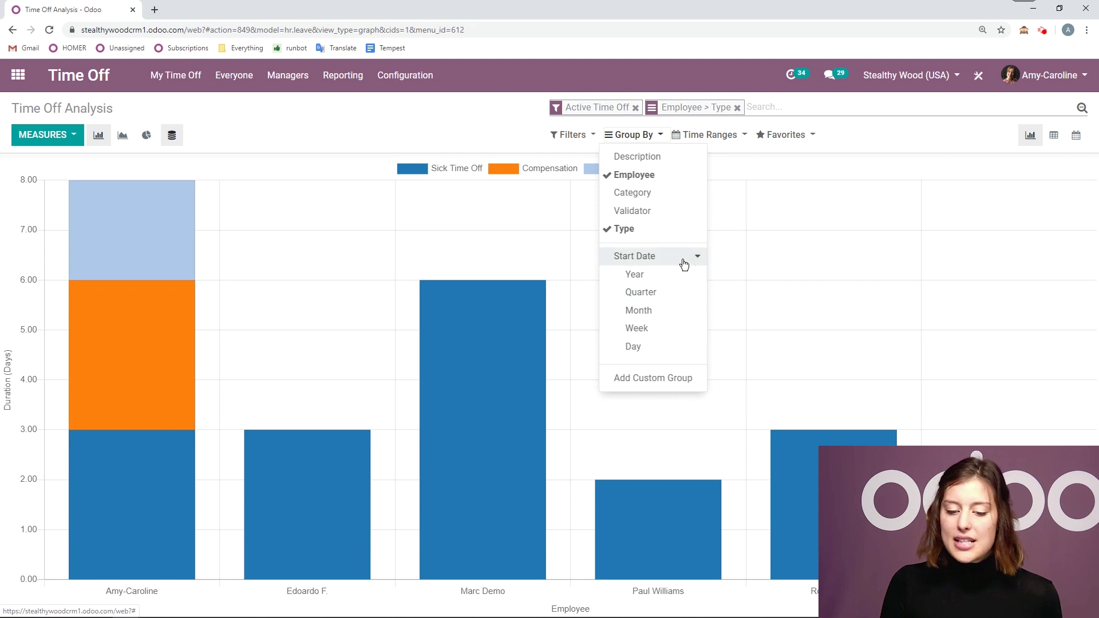
pyautogui.click(684, 262)
pyautogui.click(713, 136)
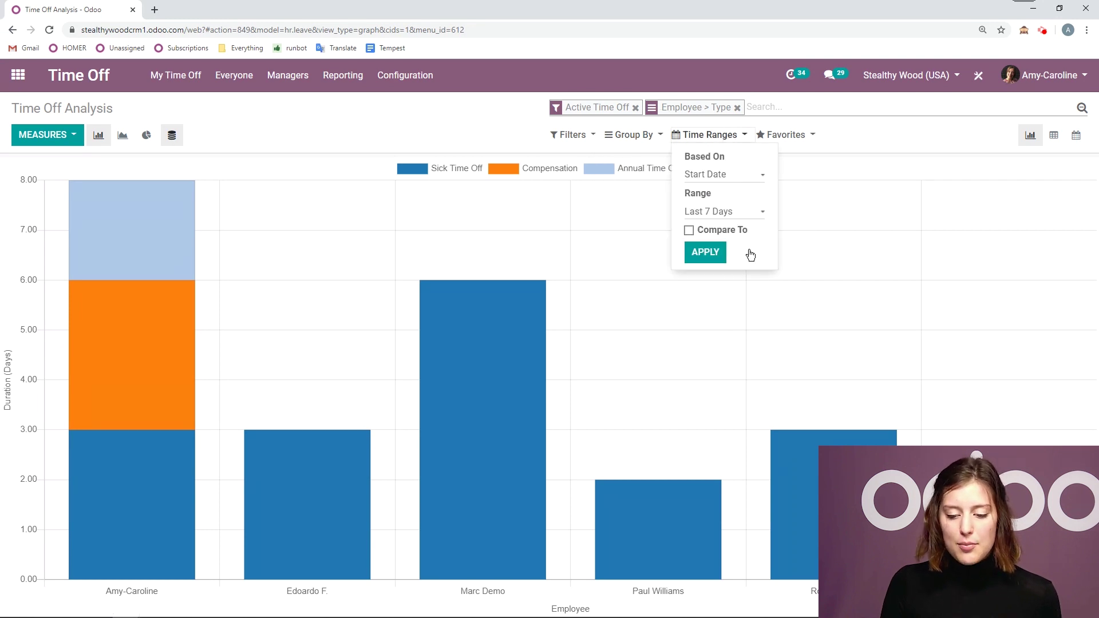
pyautogui.click(690, 234)
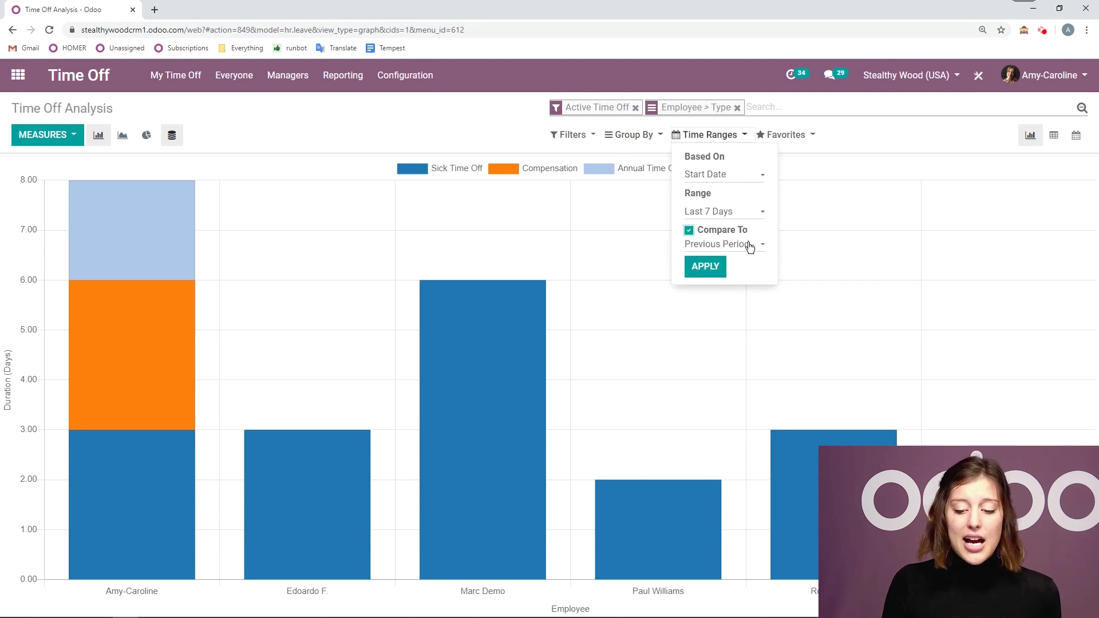
pyautogui.click(610, 150)
# Step: Filter the analysis by To Approve, Need Second Approval and Approved Time Off in turn, removing each filter after viewing it
pyautogui.click(567, 135)
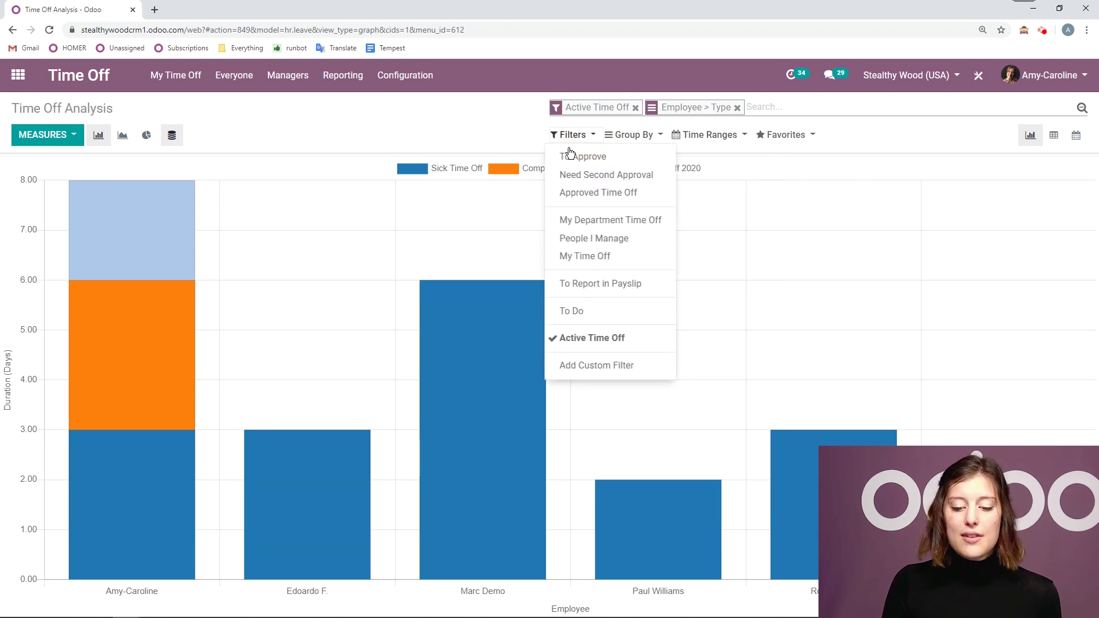
pyautogui.click(580, 158)
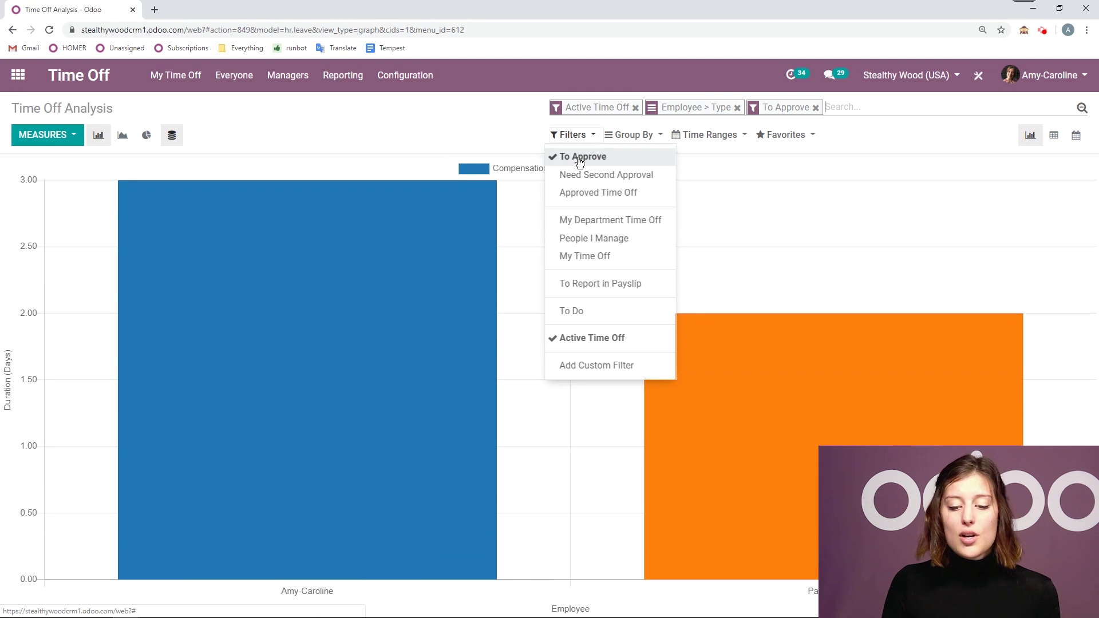
pyautogui.click(579, 160)
pyautogui.click(611, 176)
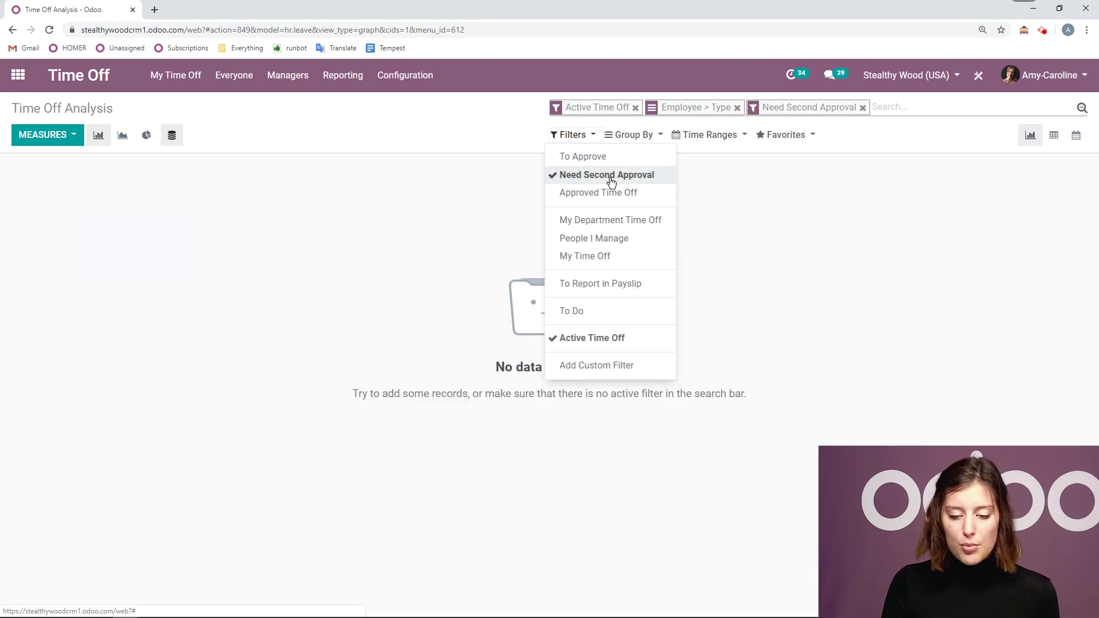
pyautogui.click(609, 175)
pyautogui.click(613, 193)
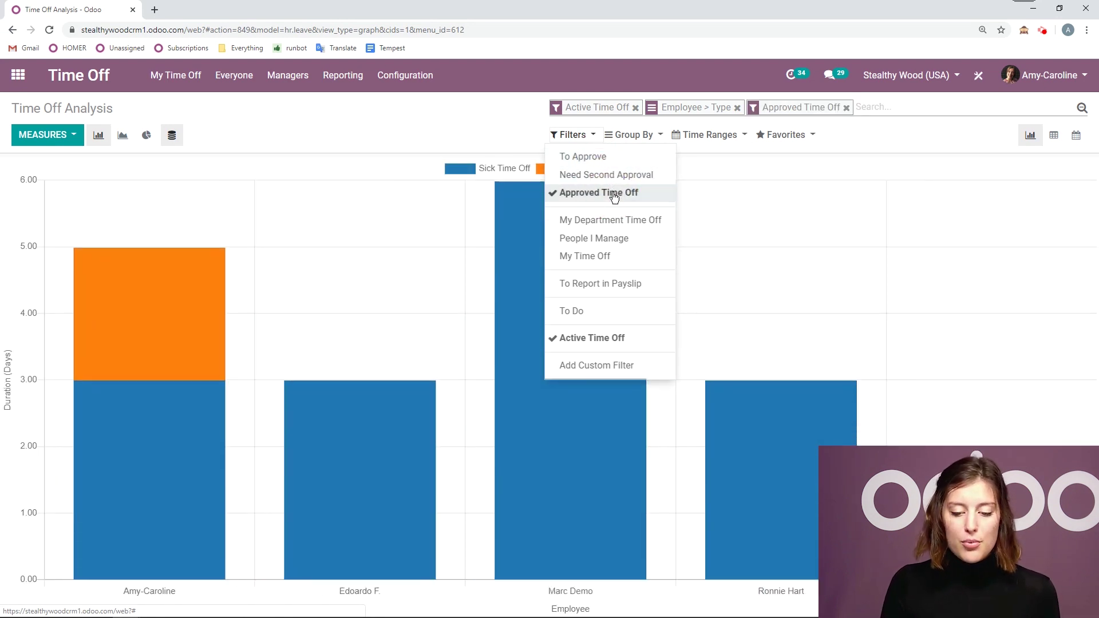
pyautogui.click(613, 193)
pyautogui.click(420, 137)
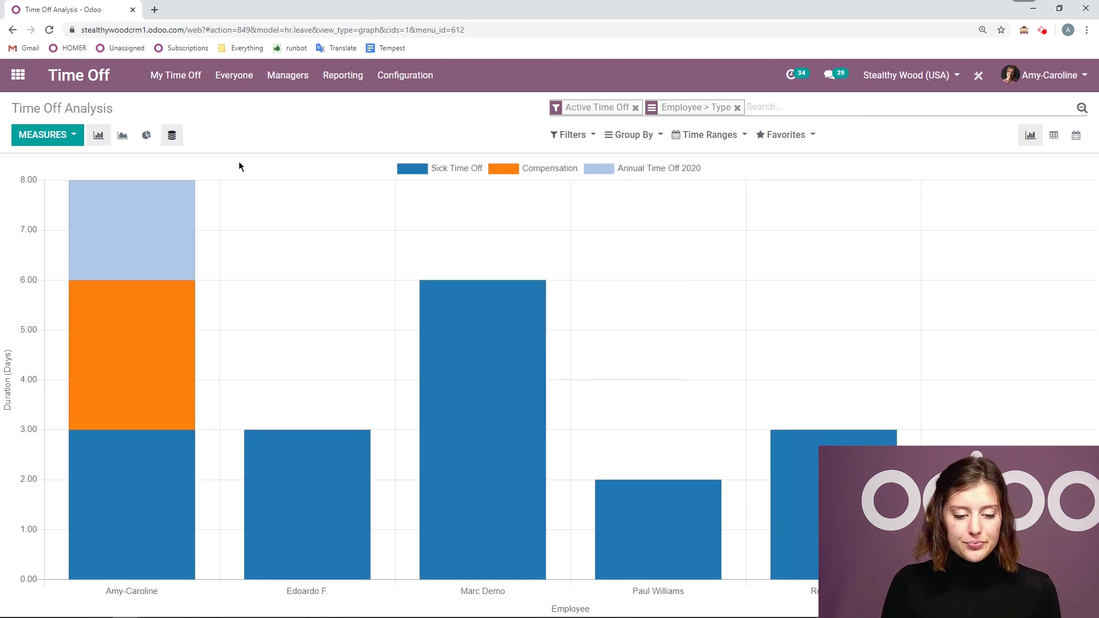
# Step: Compare the analysis as pie, line and bar charts, ending on the pie chart
pyautogui.click(145, 137)
pyautogui.click(121, 136)
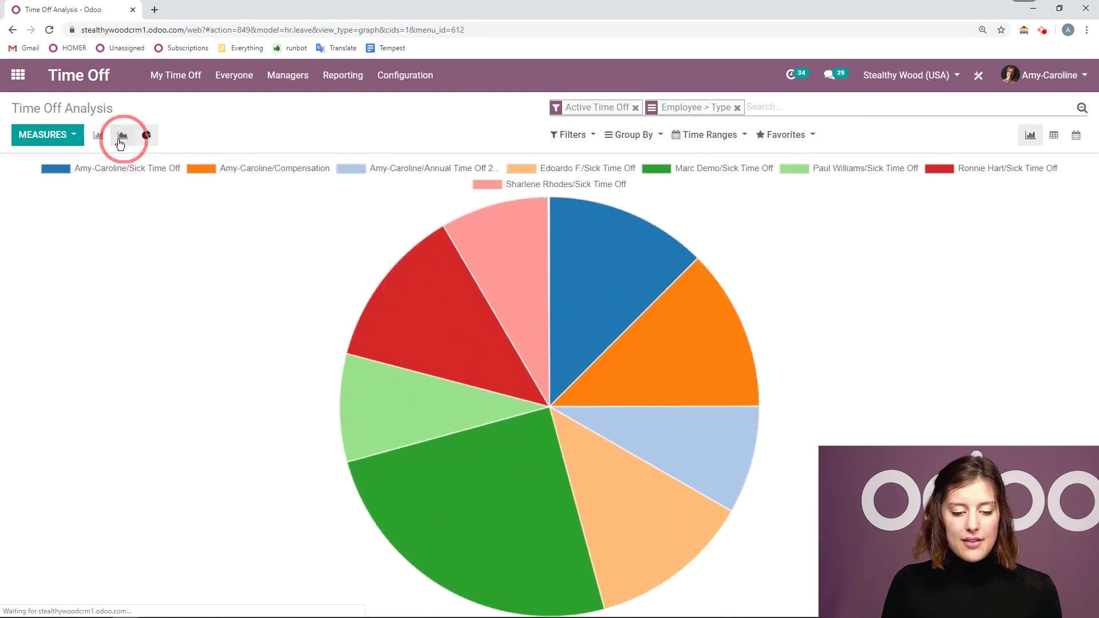
pyautogui.click(102, 137)
pyautogui.click(123, 137)
pyautogui.click(146, 138)
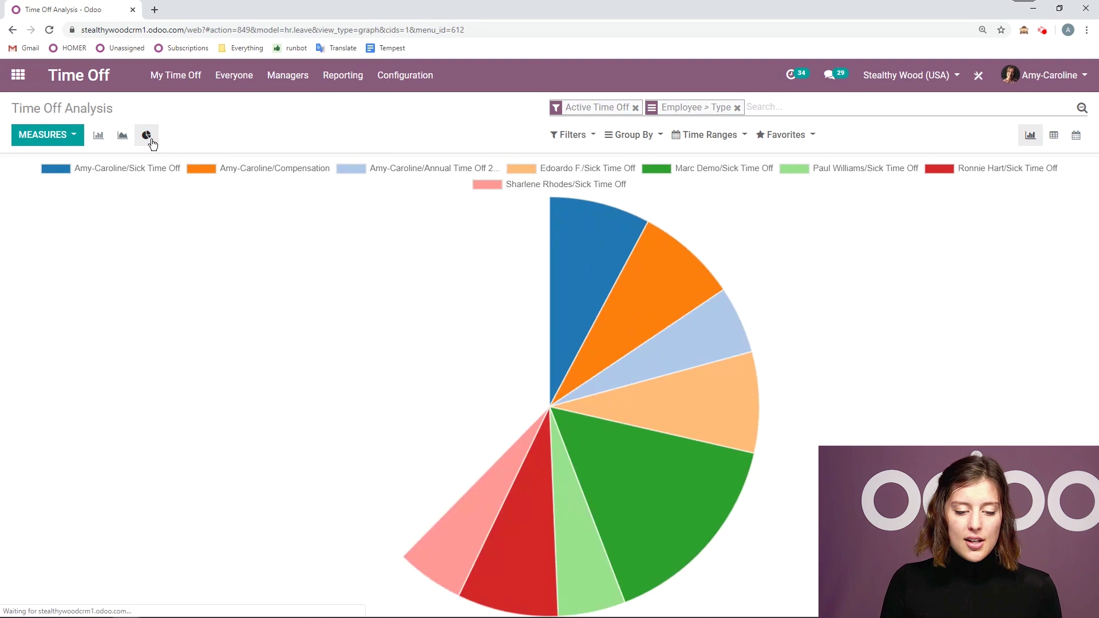
# Step: Hide one employee's Annual Time Off 2020 and Compensation slices and the largest Sick Time Off slice from the pie chart
pyautogui.click(405, 170)
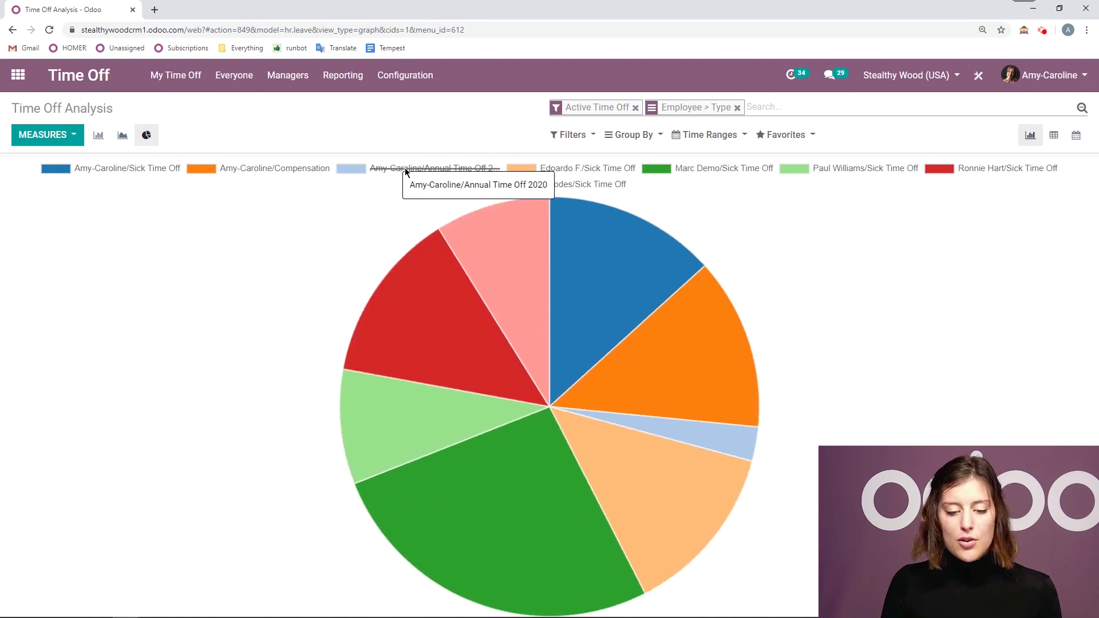
pyautogui.click(266, 169)
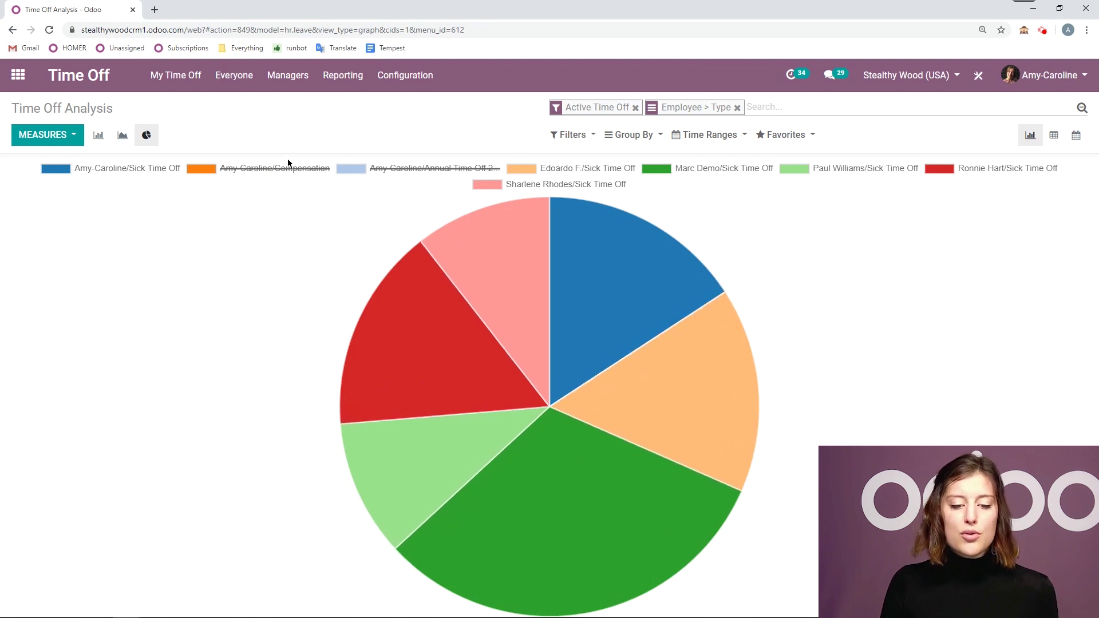
pyautogui.click(724, 167)
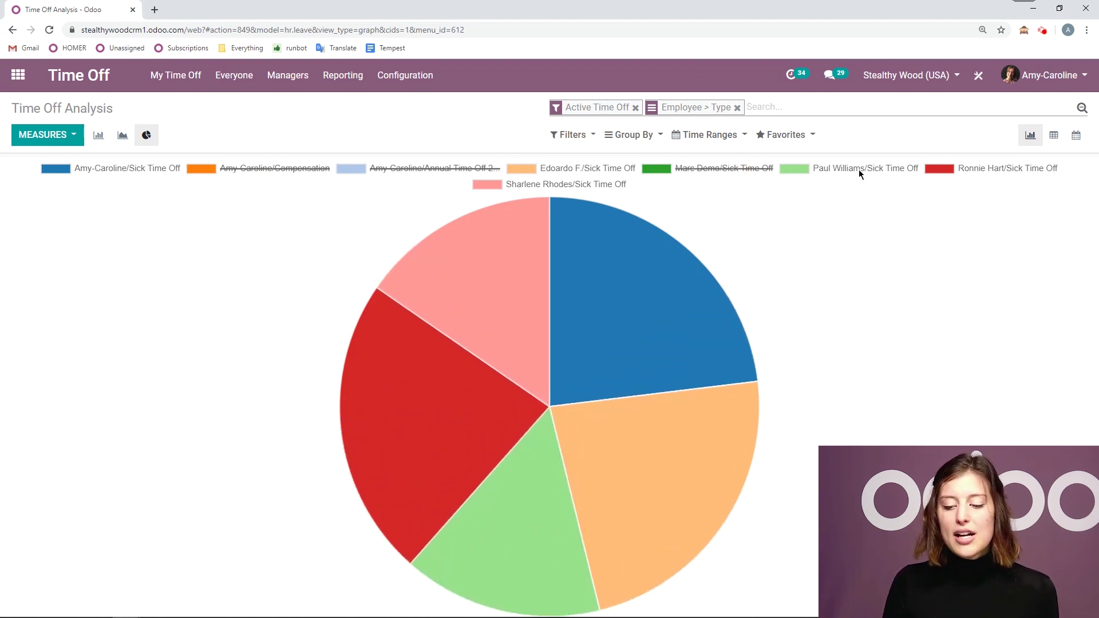
# Step: View the analysis as a pivot table and as a calendar, toggling one employee's entries off and on, and return to the Time Off dashboard
pyautogui.click(1049, 142)
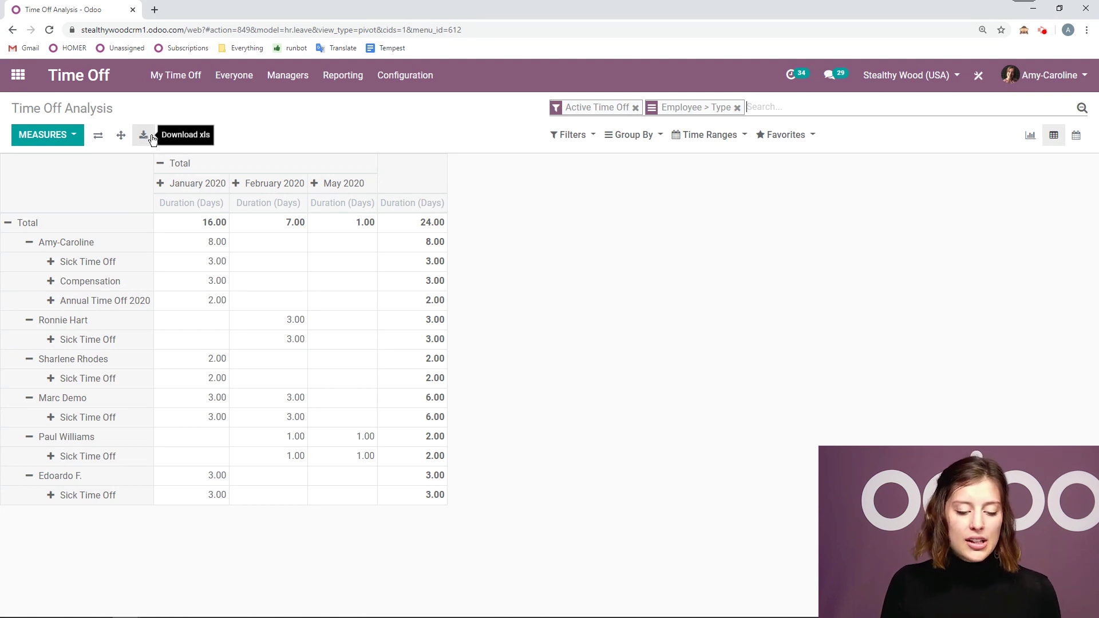
pyautogui.click(1077, 135)
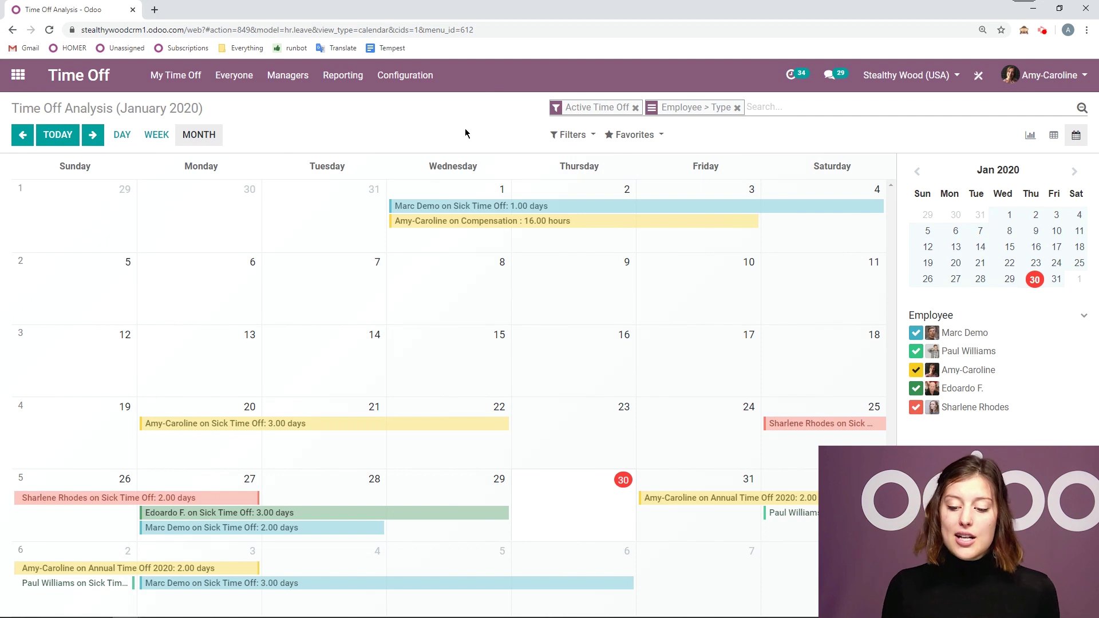
pyautogui.click(916, 371)
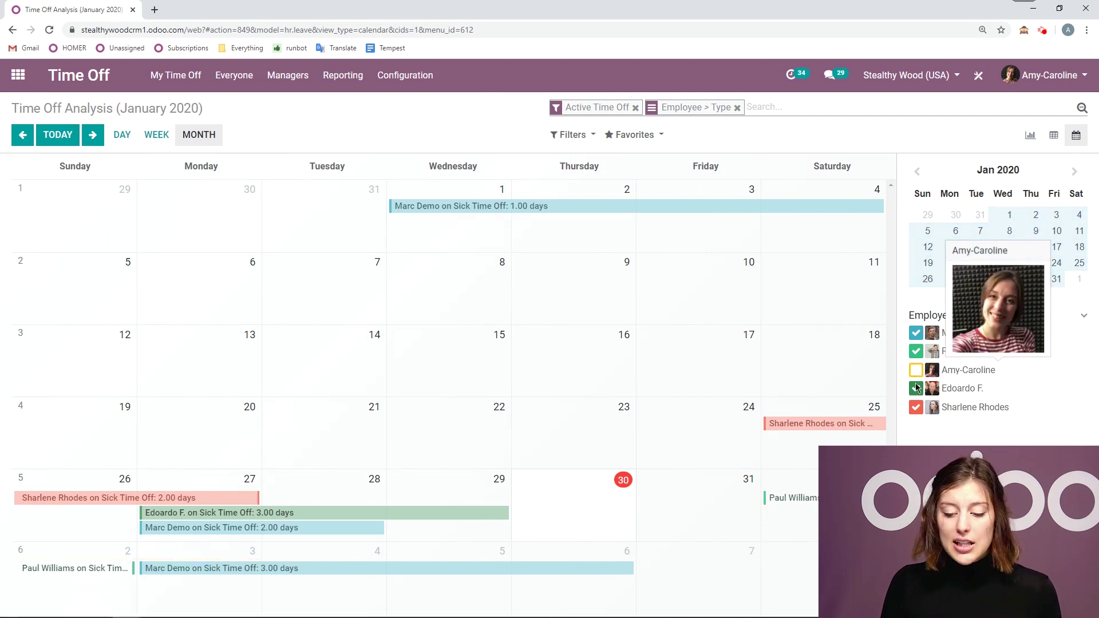
pyautogui.click(916, 370)
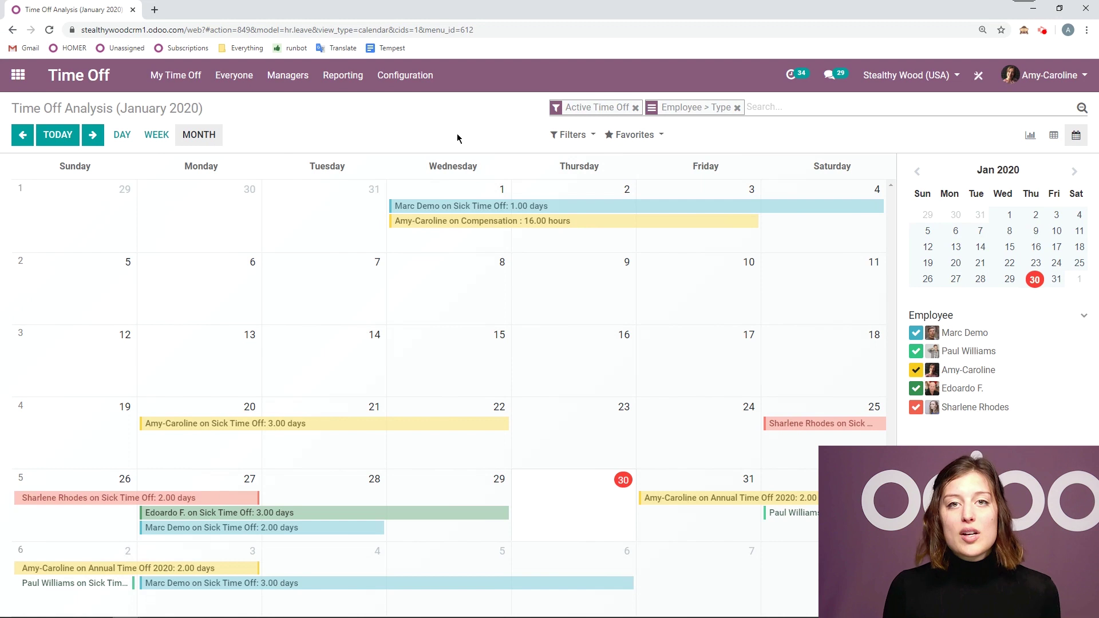
pyautogui.click(109, 89)
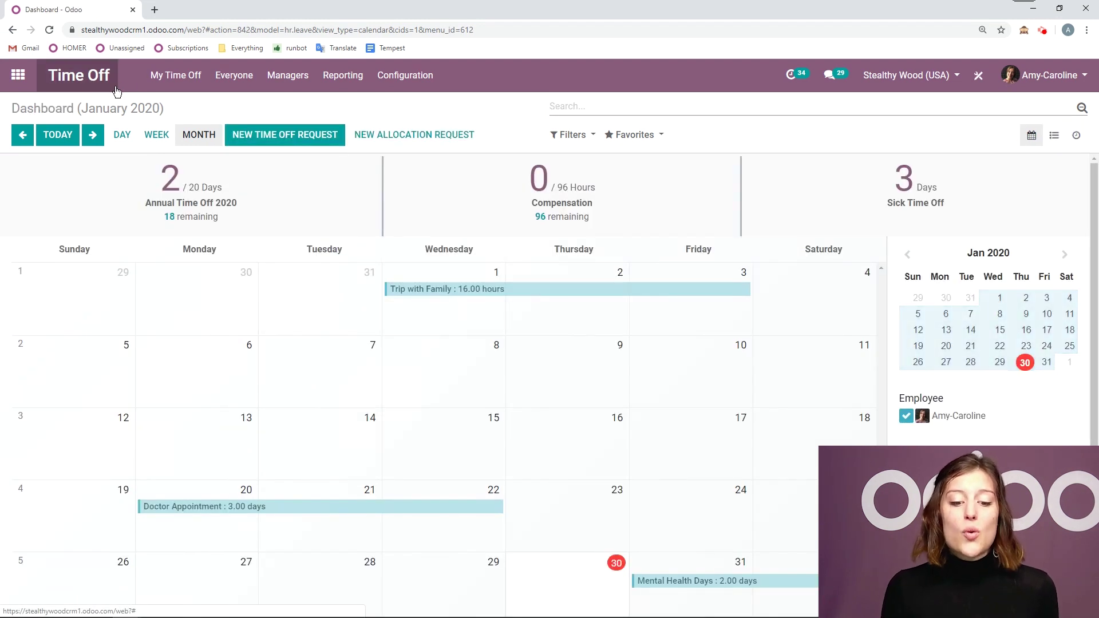